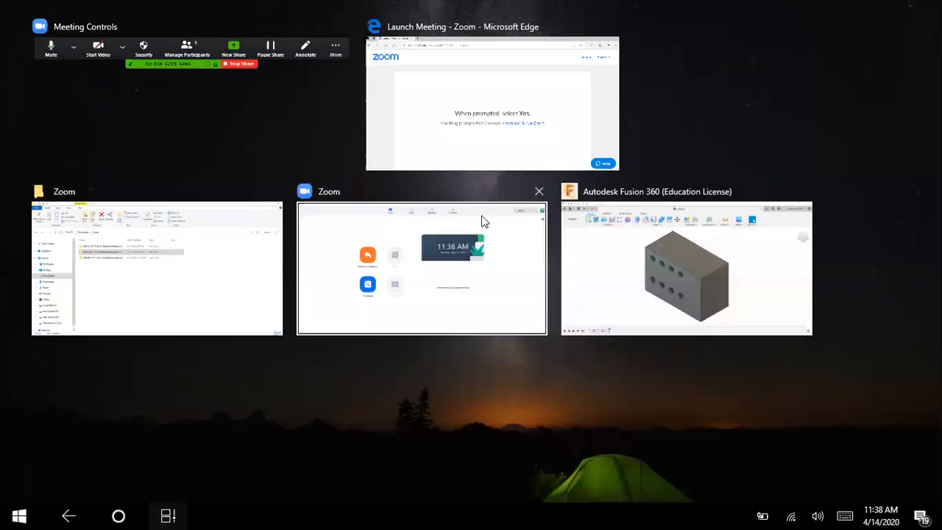
Switch to Fusion 360 and undo the existing hole pattern and the hole on the block's front face
click(645, 285)
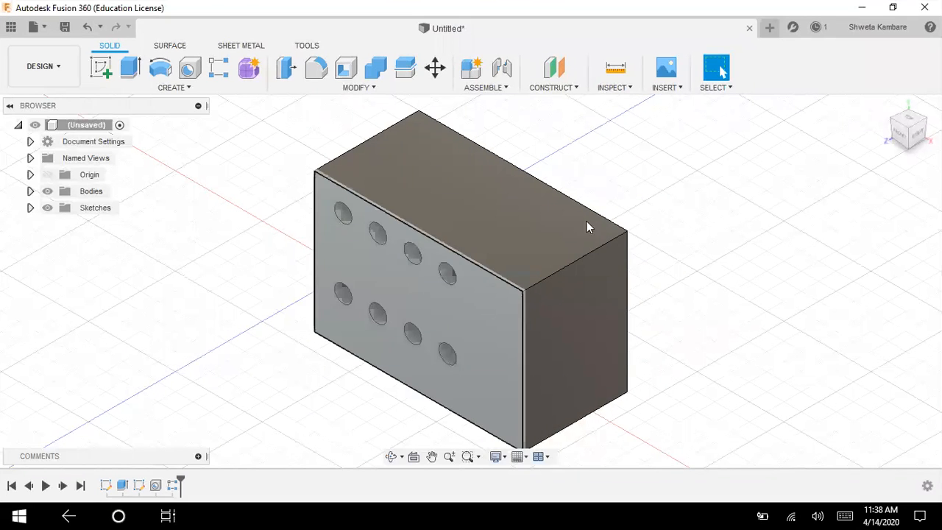
key(ctrl+z)
key(ctrl+z)
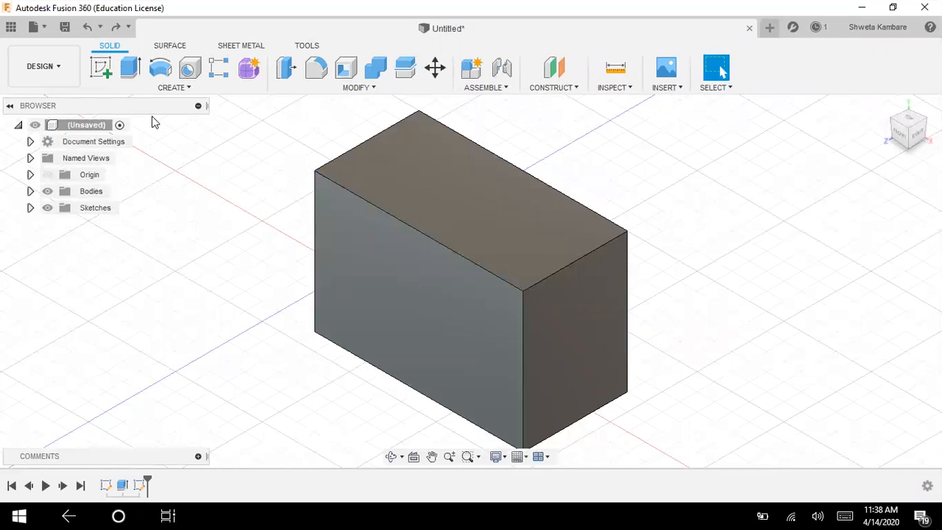
Create a simple hole, 5 mm in diameter and 45 mm deep, near the upper-left corner of the block's front face
click(189, 71)
click(410, 287)
drag(408, 287, 339, 210)
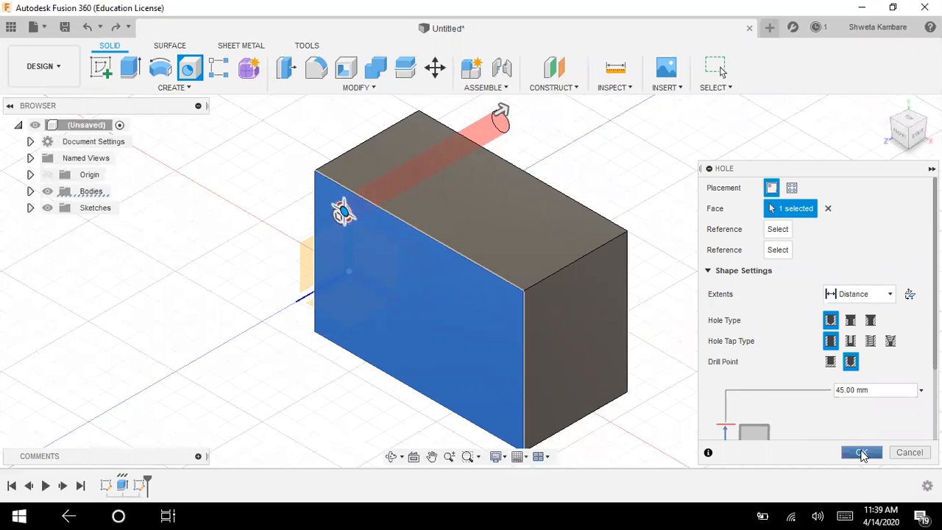
click(861, 452)
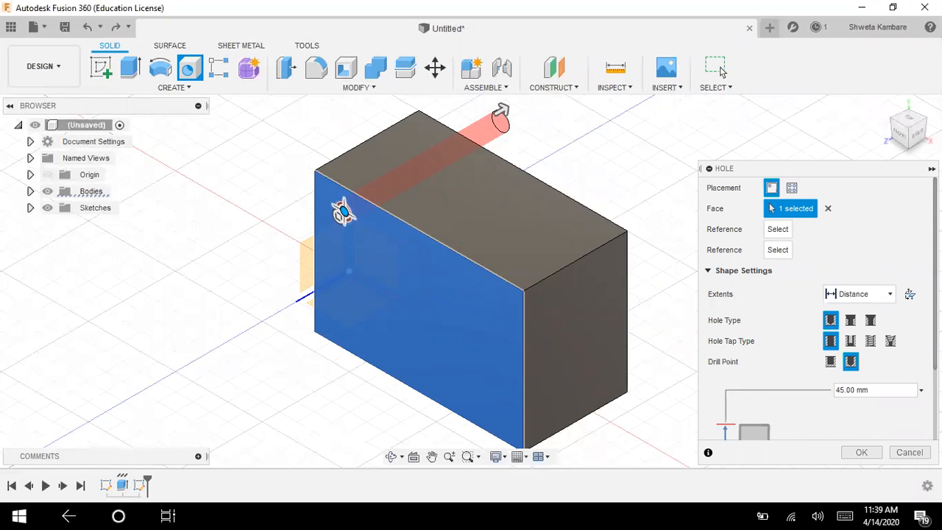
scroll(816, 309, down, 3)
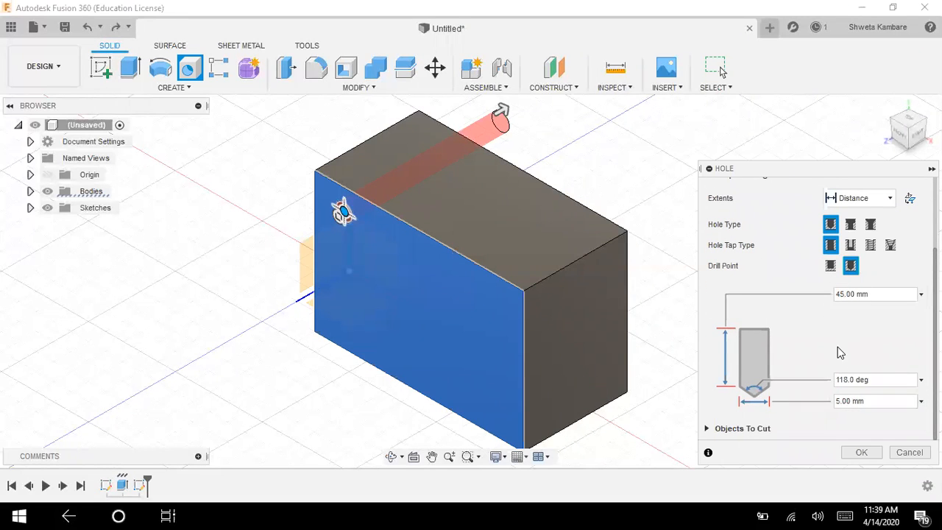
click(857, 451)
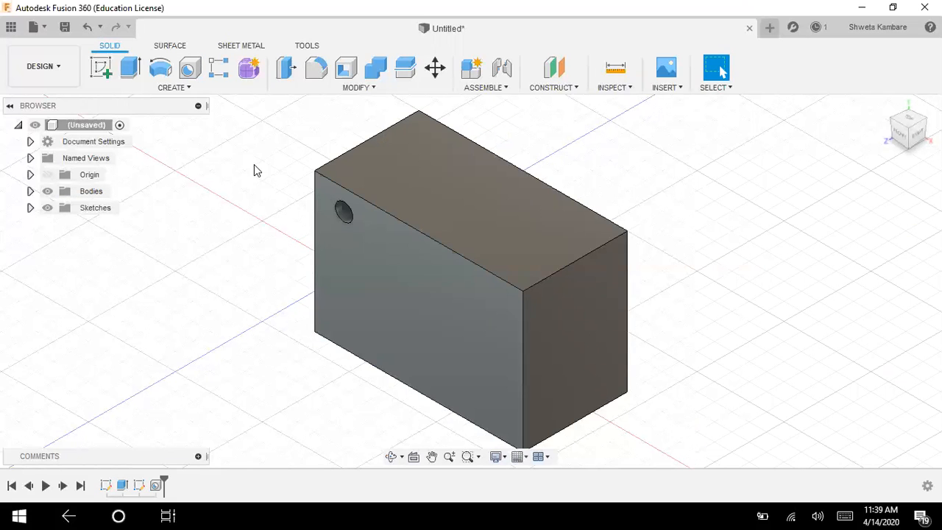
Set up a rectangular feature pattern of the hole, using the front face's upper edge as the direction
click(219, 70)
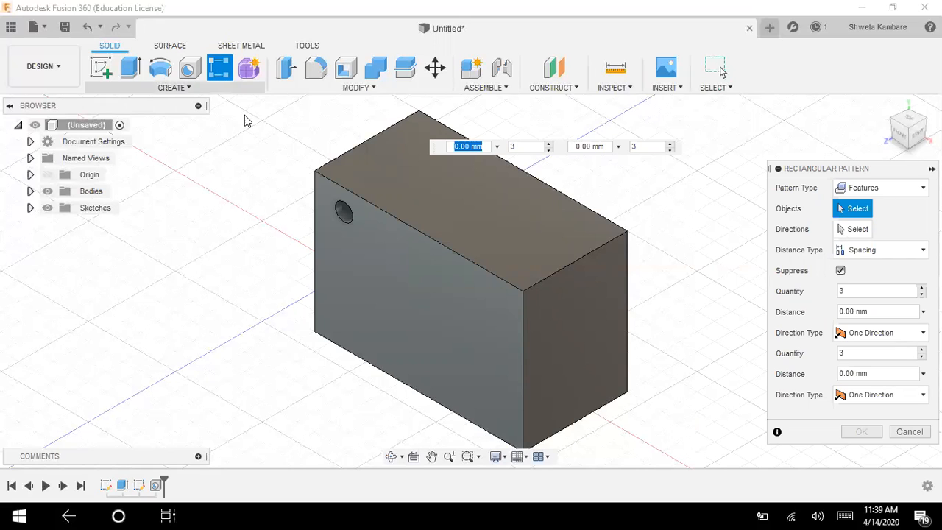
click(205, 90)
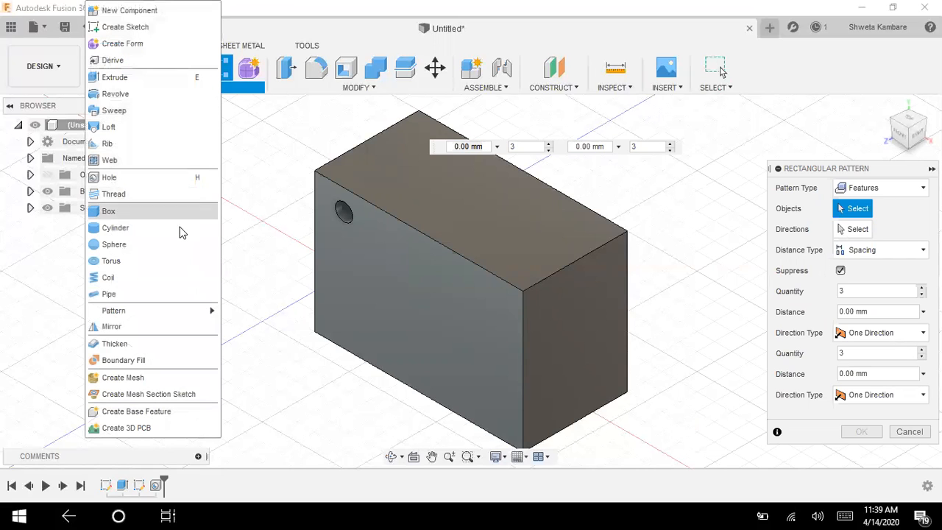
mouse_move(184, 315)
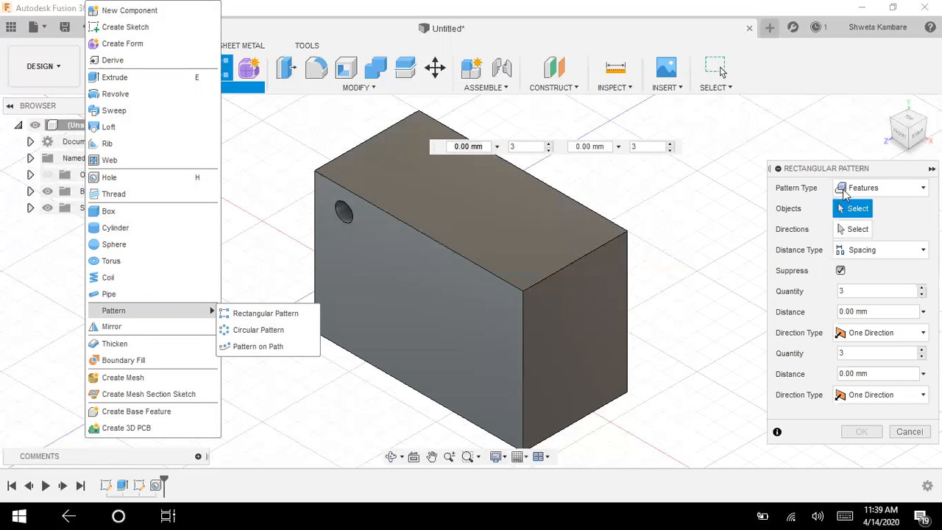
click(862, 189)
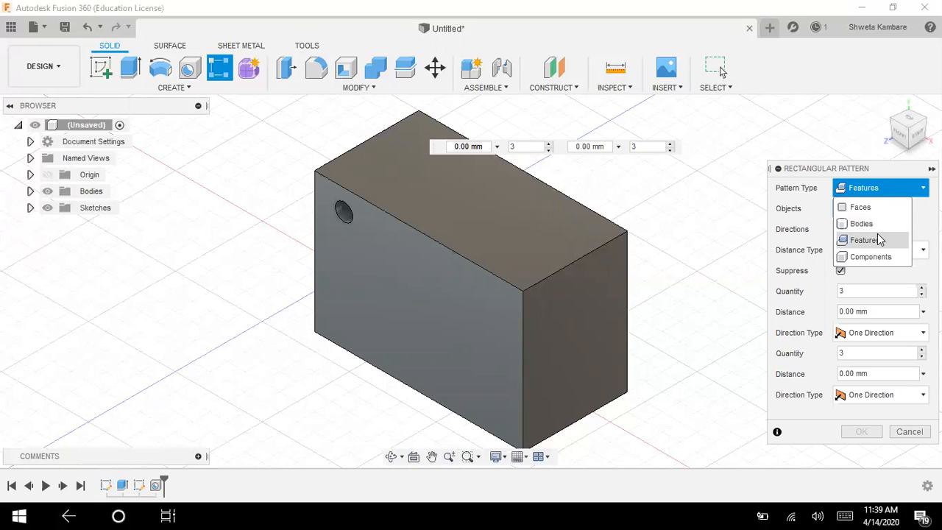
click(880, 240)
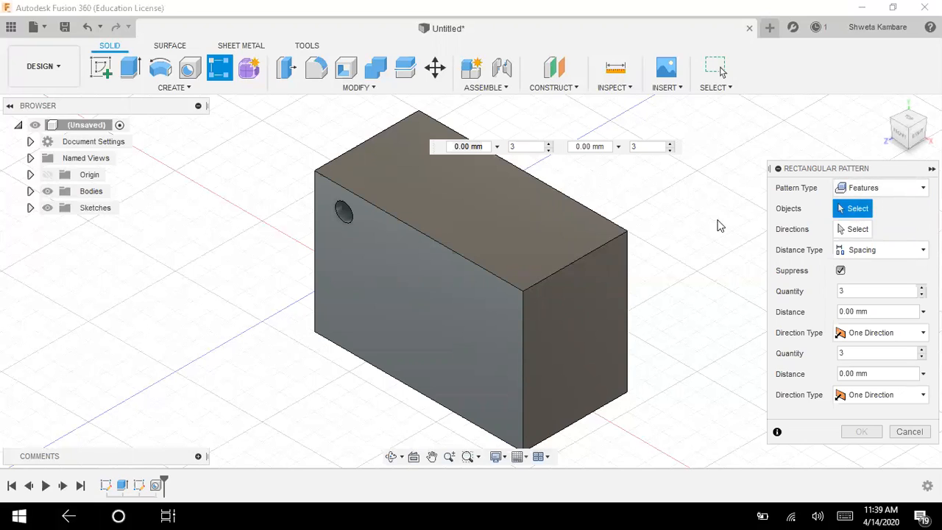
click(349, 214)
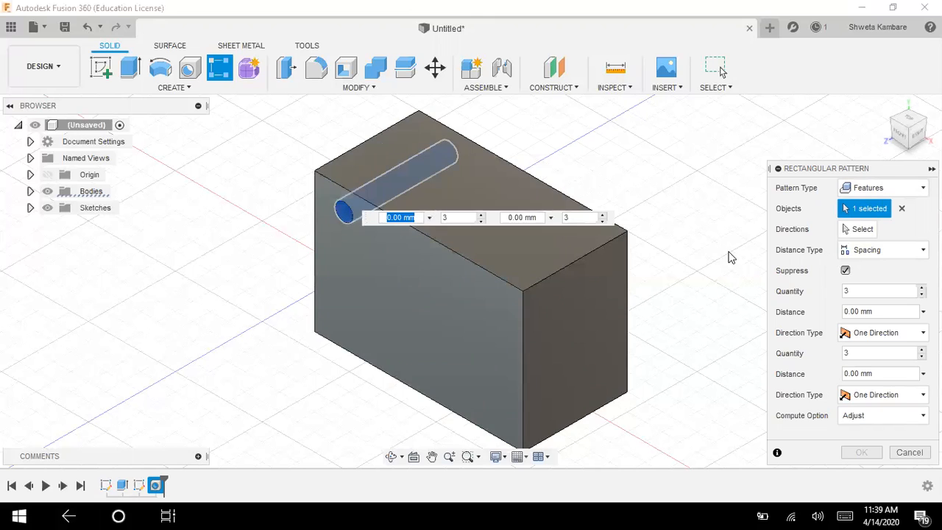
click(858, 230)
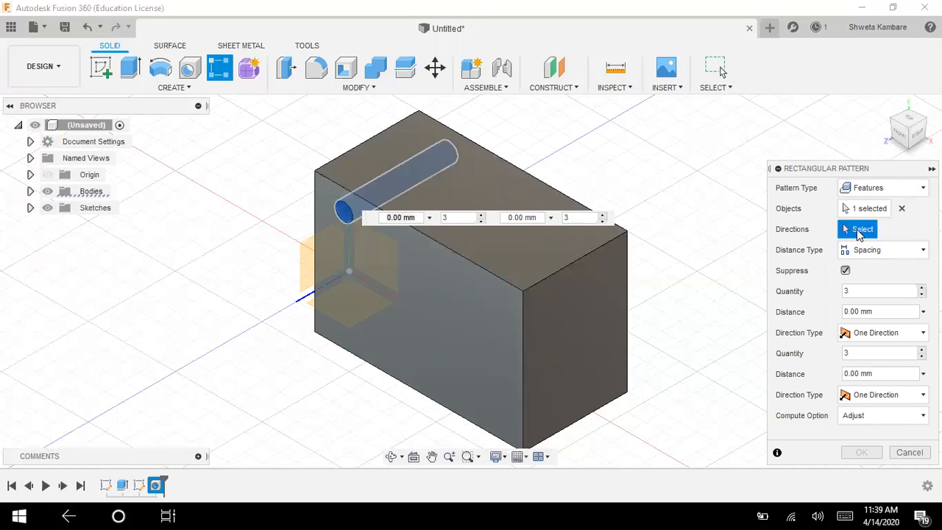
click(435, 242)
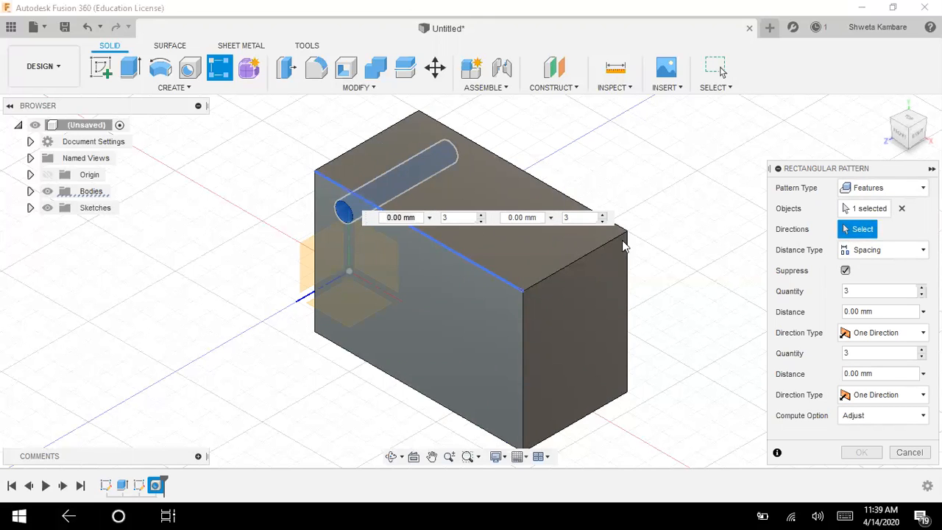
click(471, 267)
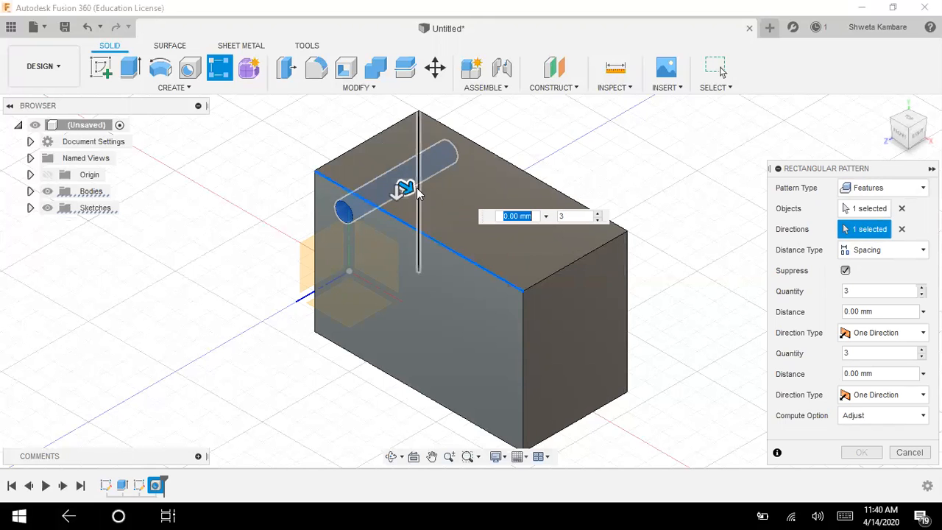
Set the pattern along the edge to 4 holes spaced 10 mm apart
key(Tab)
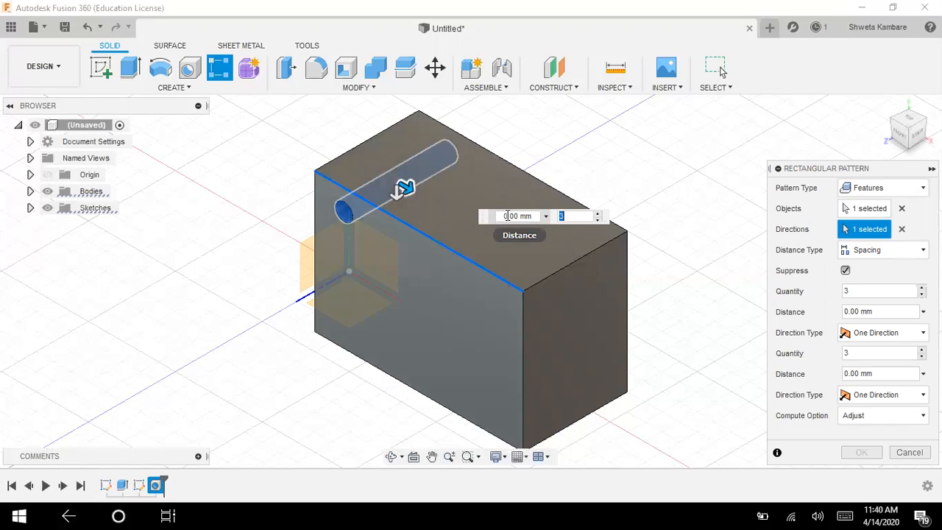
click(508, 215)
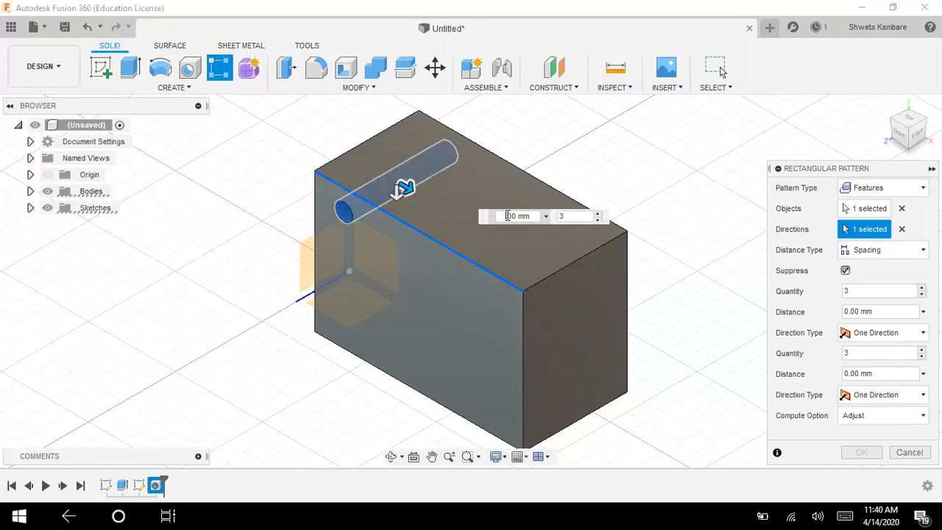
text(10)
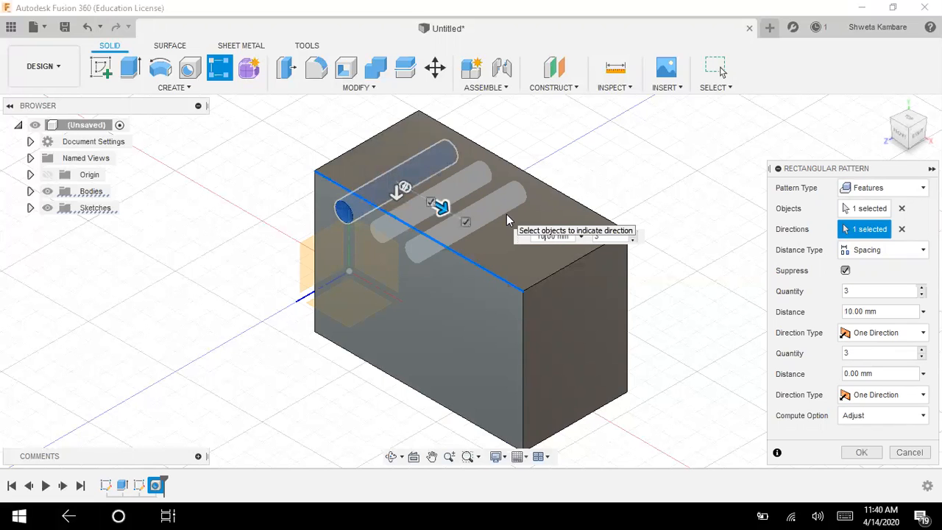
click(604, 237)
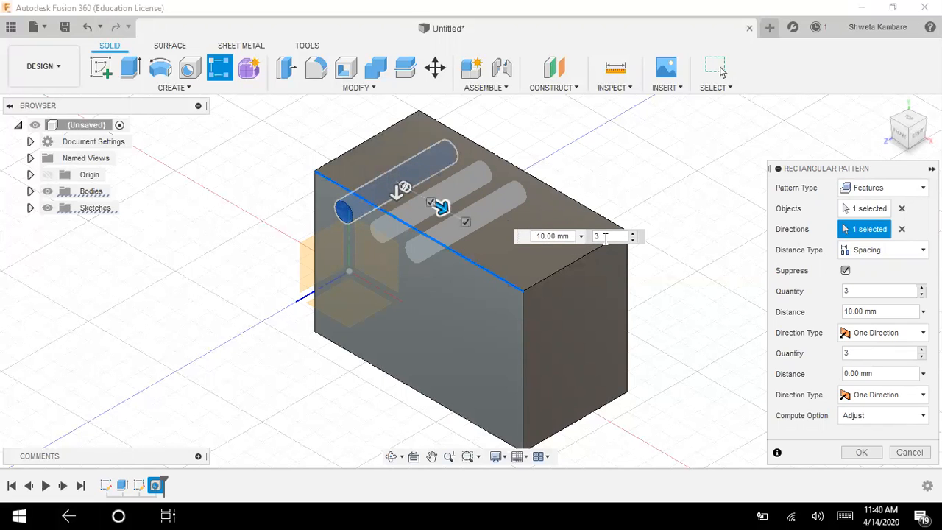
text(4)
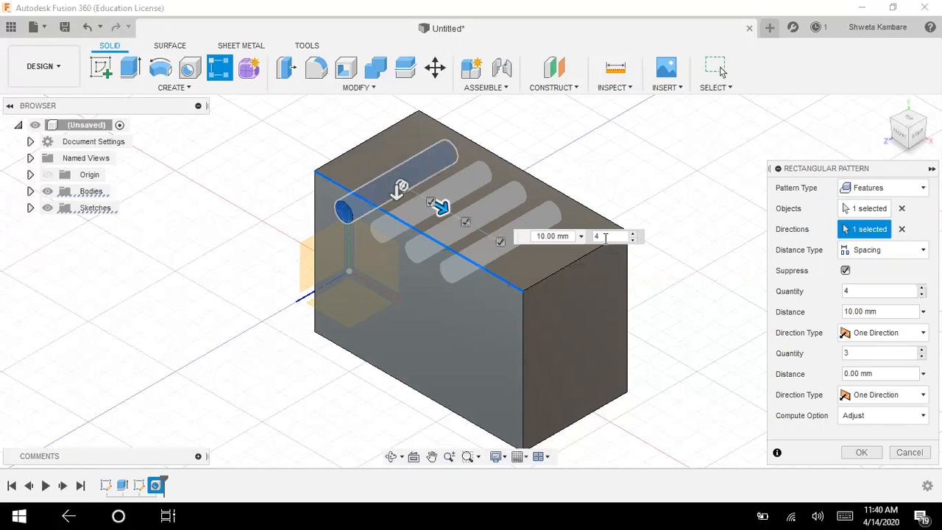
Try a 15 mm spacing for the holes along the edge
key(Tab)
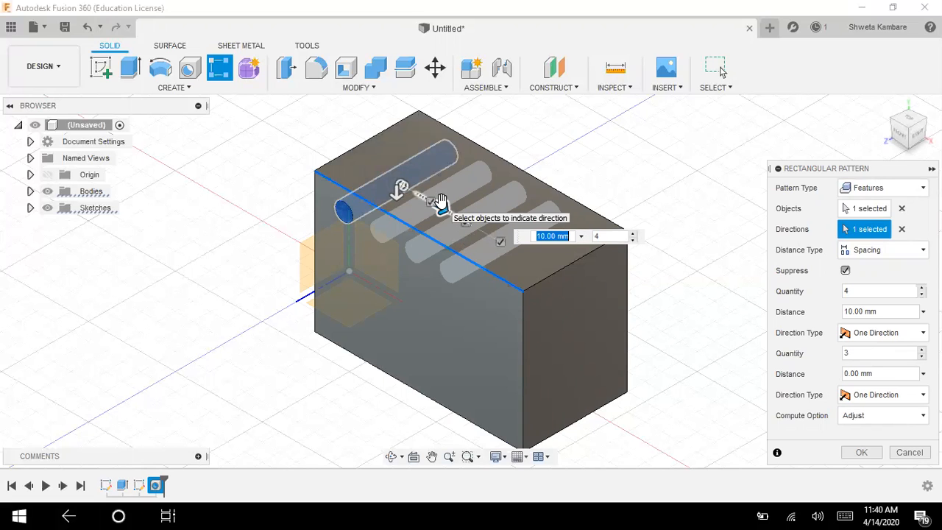
text(15)
key(Return)
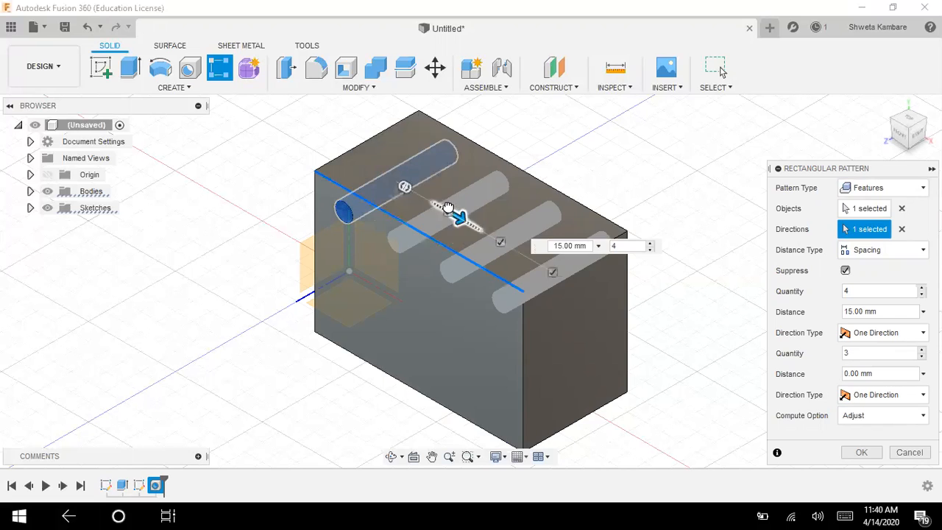
drag(449, 209, 441, 206)
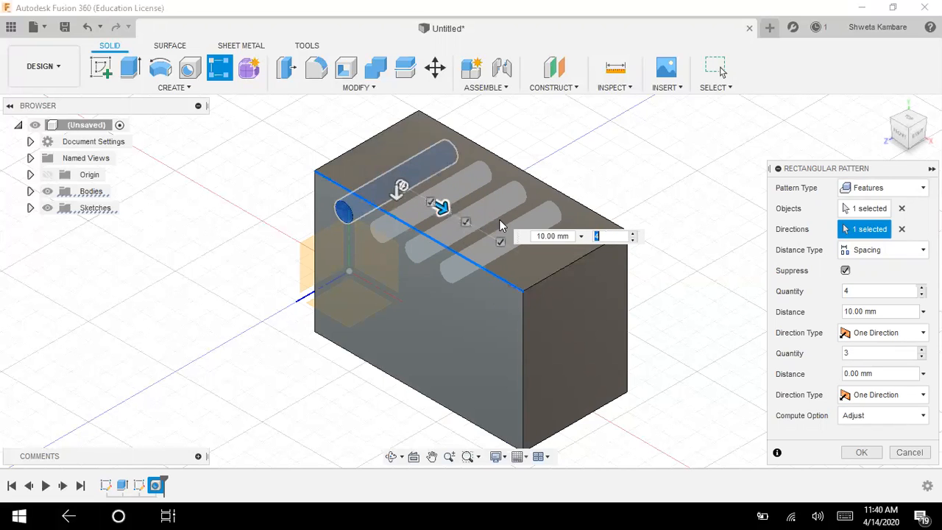
Set the hole spacing along the upper edge to 12 mm
click(541, 236)
key(BackSpace)
text(2)
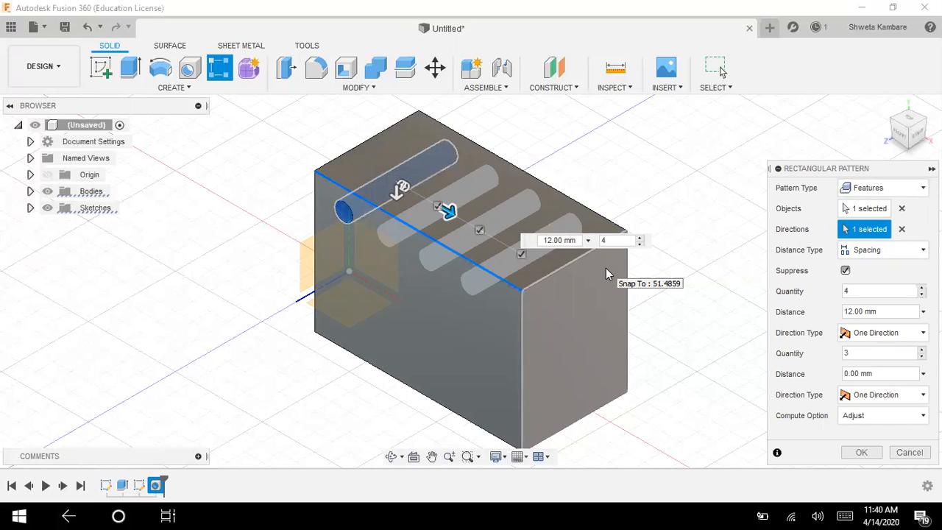
key(Tab)
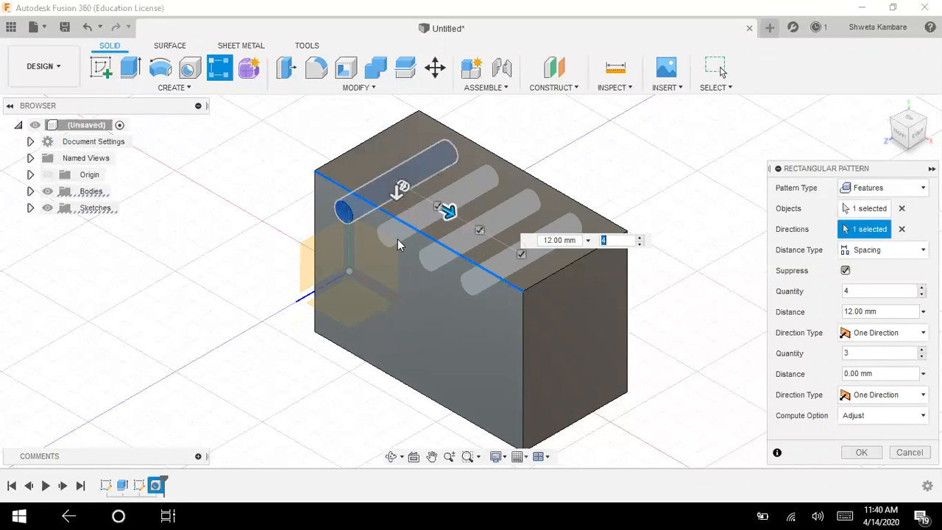
Set the pattern's downward direction to 4 rows spaced 10 mm apart and complete the rectangular pattern
click(395, 192)
key(Tab)
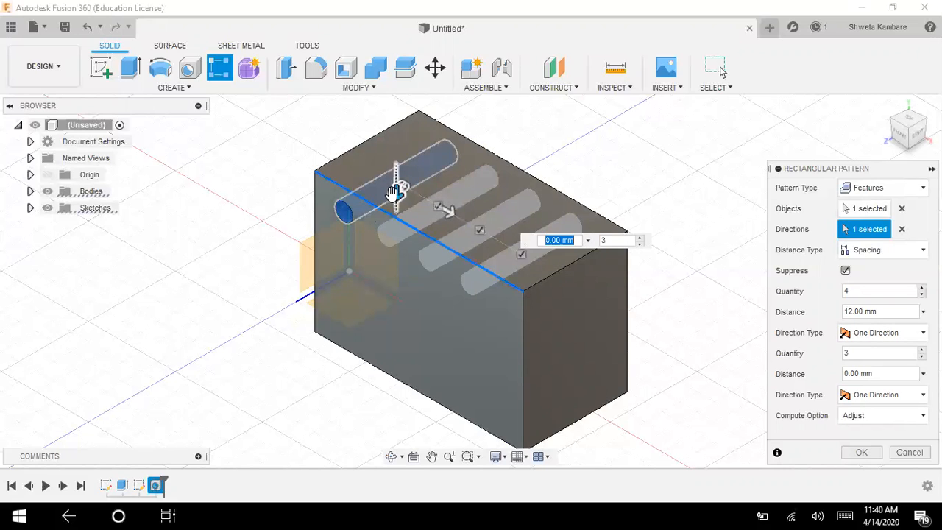
click(551, 241)
text(10)
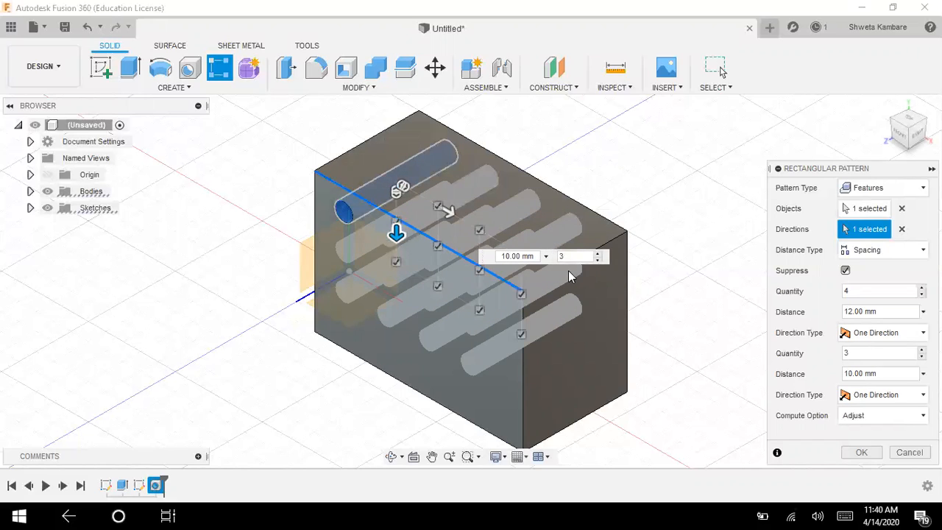
click(568, 256)
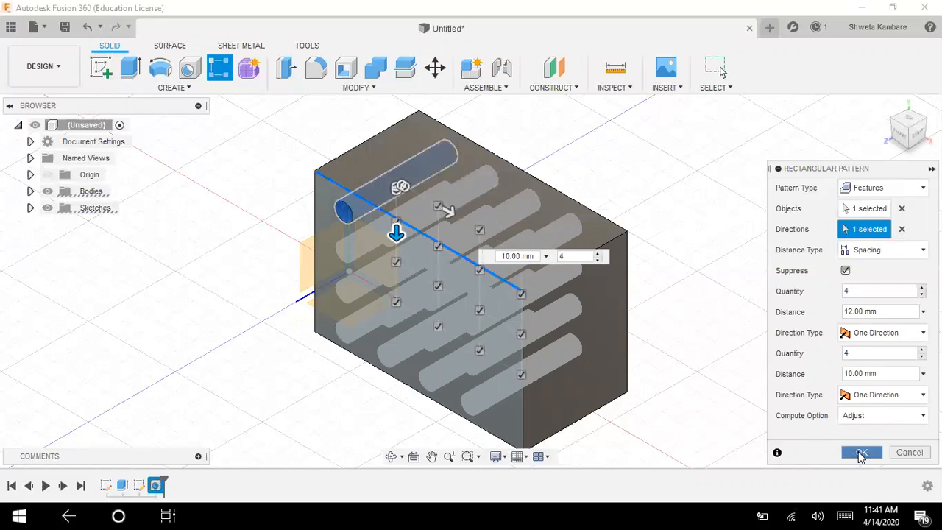
click(861, 451)
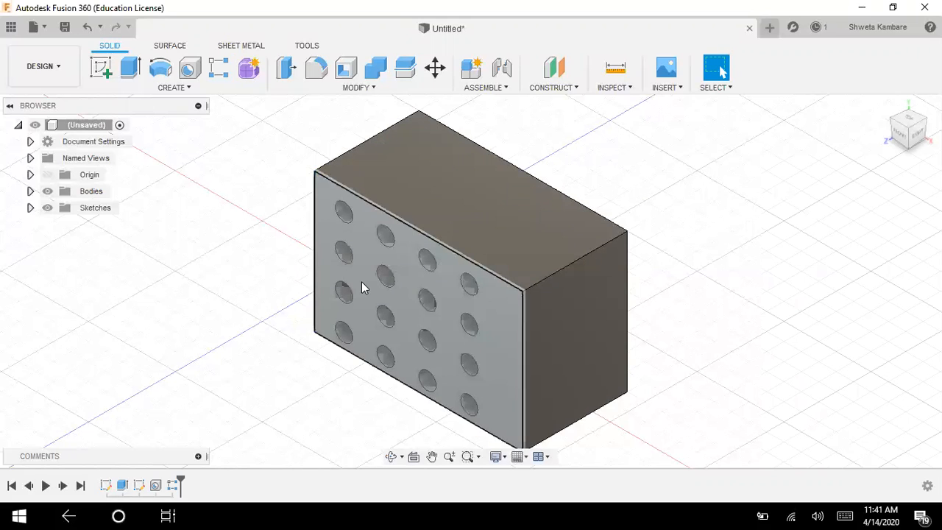
click(205, 92)
click(613, 181)
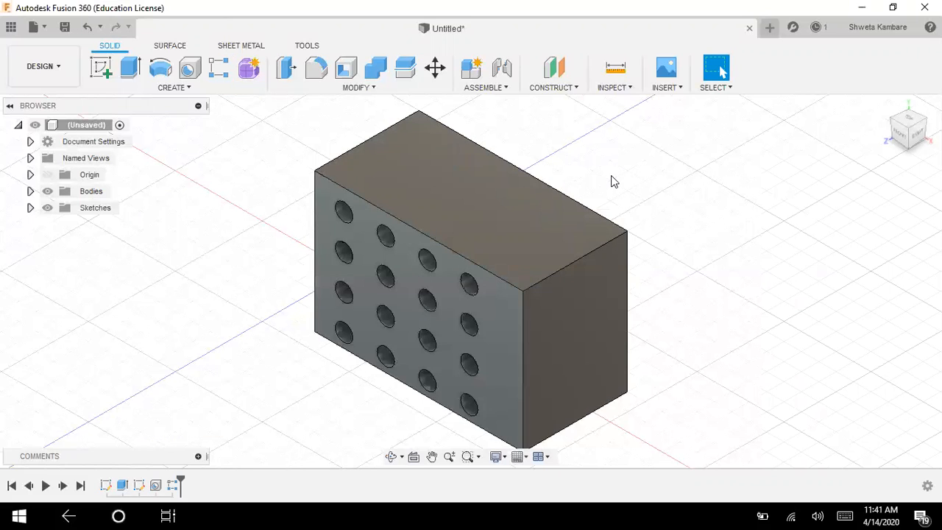
click(176, 95)
mouse_move(154, 321)
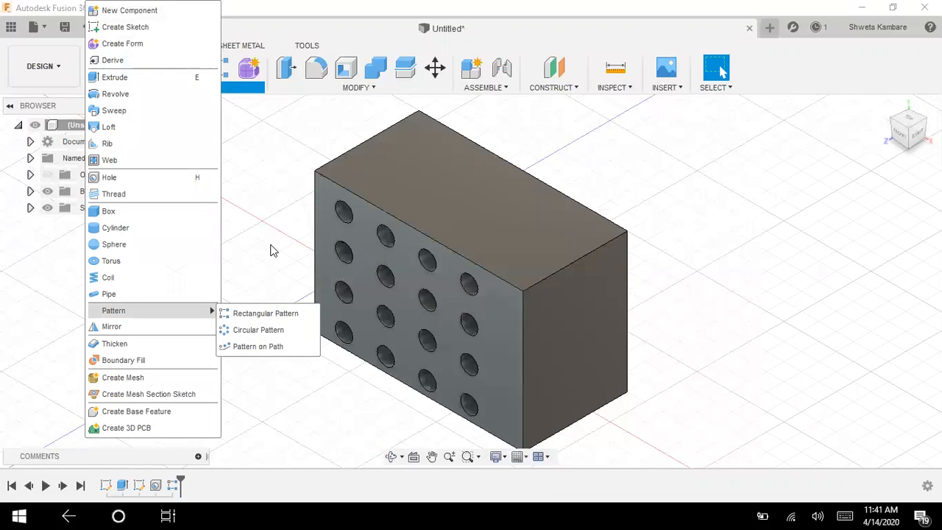
click(271, 250)
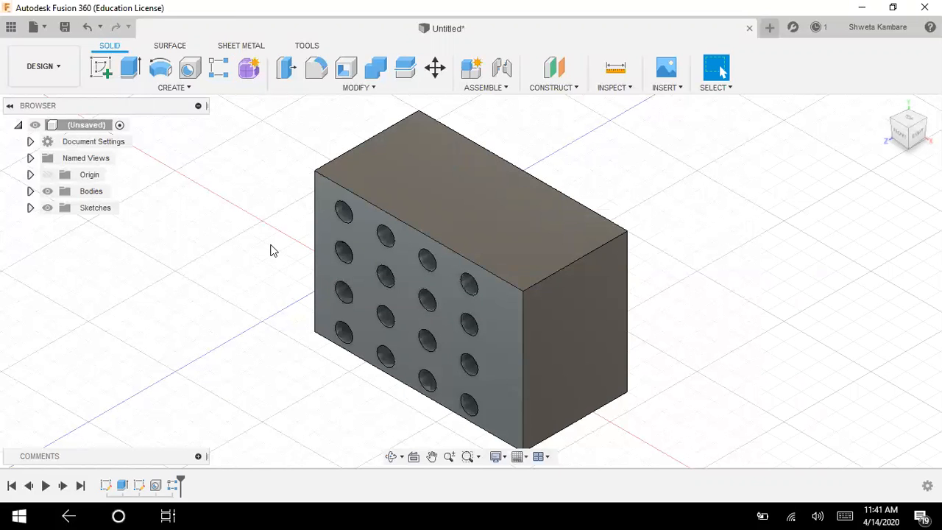
Undo the pattern, the hole, the block's extrusion and its rectangle until only an empty sketch on the front plane is left
key(ctrl+z)
key(ctrl+z)
key(ctrl+z)
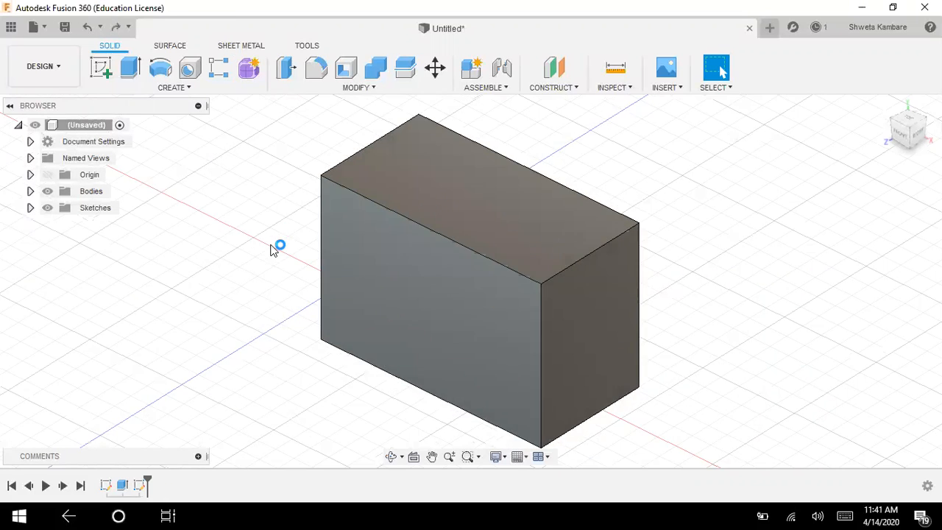
key(ctrl+z)
key(ctrl+z)
key(ctrl+z)
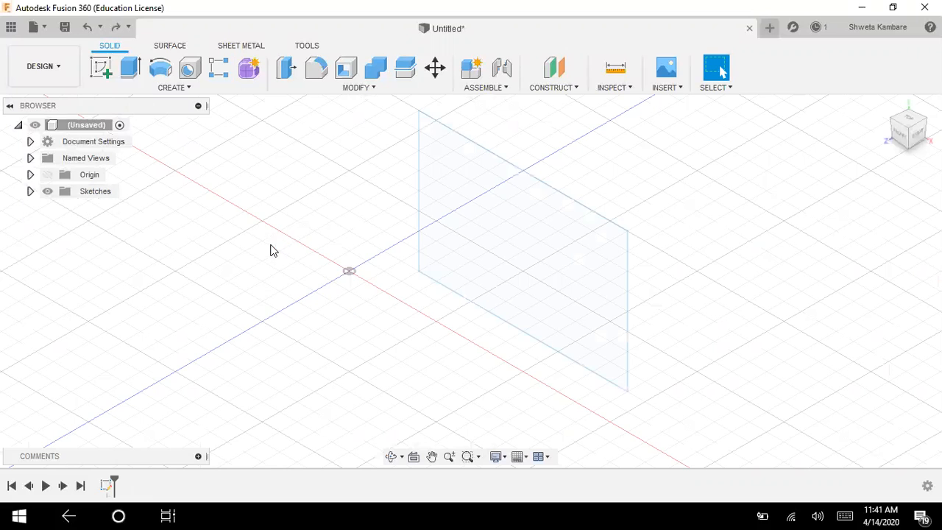
key(ctrl+z)
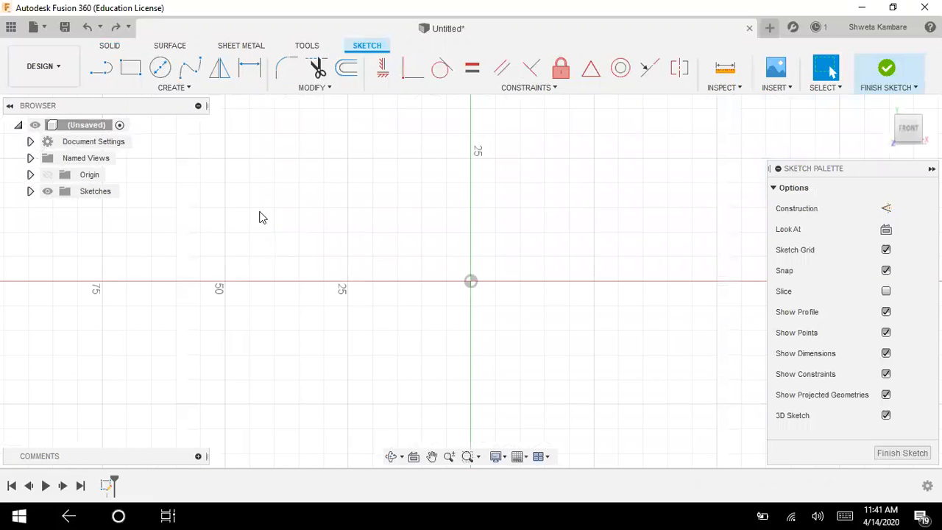
Sketch a circle about 64 mm in diameter, centred above and slightly right of the origin, and finish the sketch
click(160, 67)
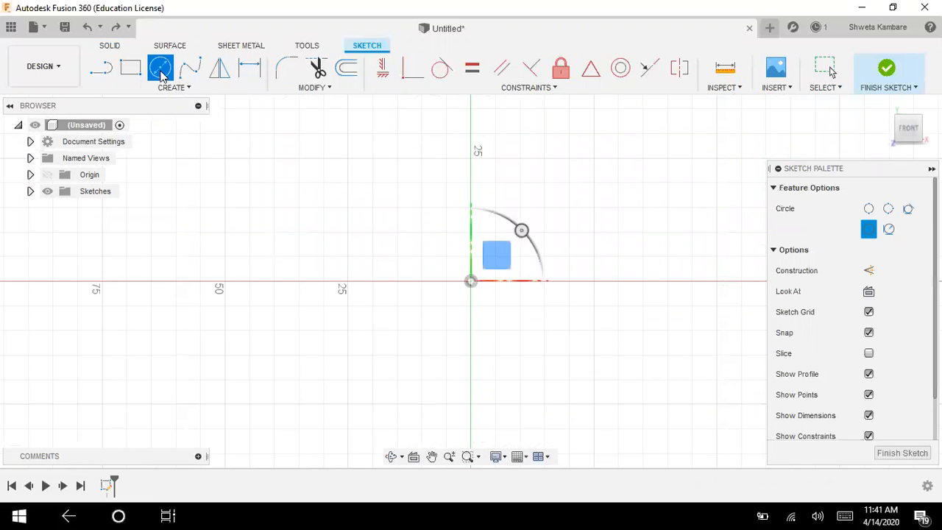
click(519, 134)
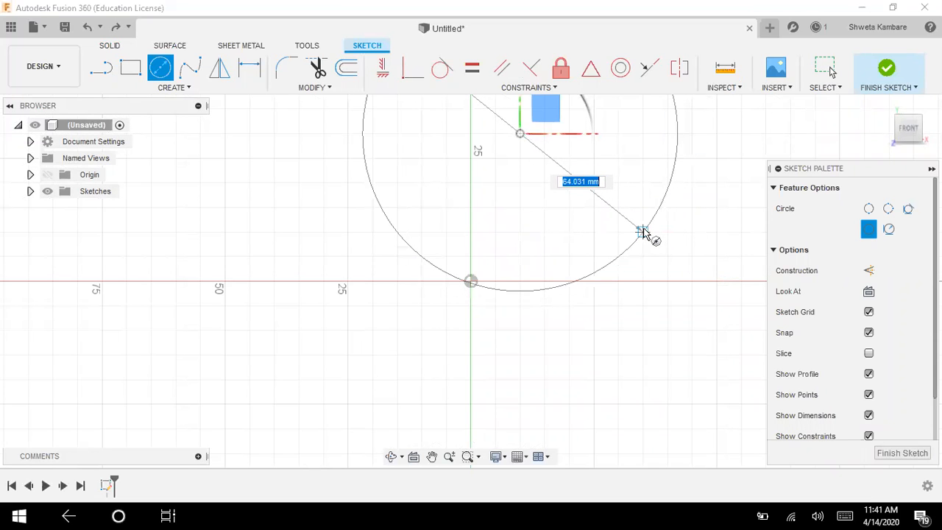
click(643, 234)
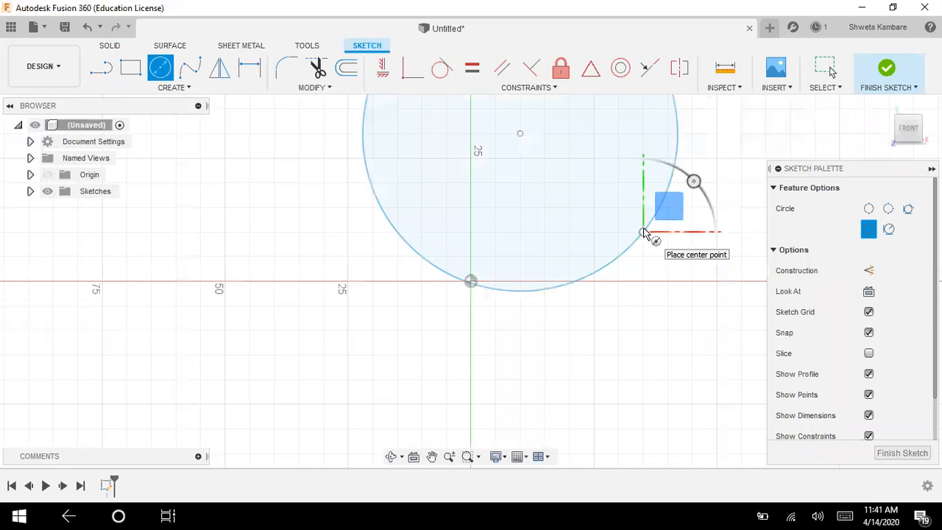
click(900, 452)
Extrude the circular profile 5 mm as a new body
click(410, 200)
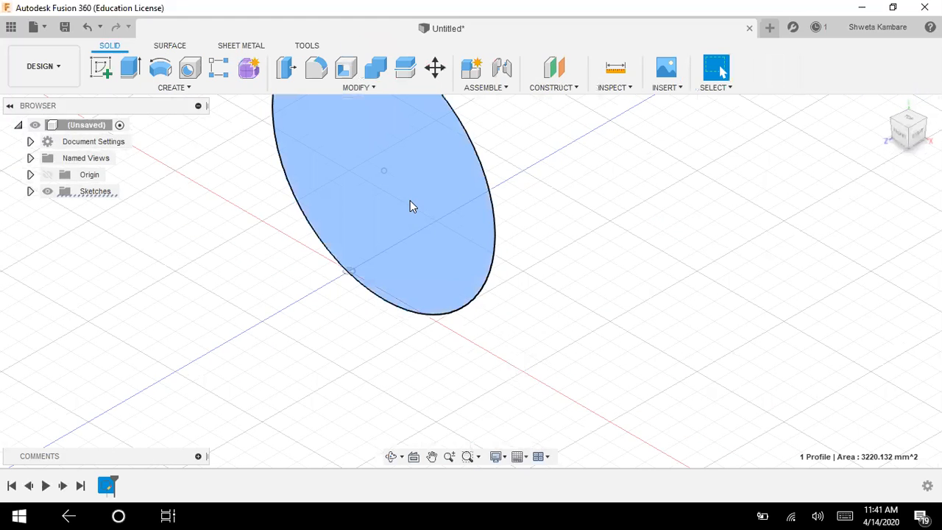
click(131, 67)
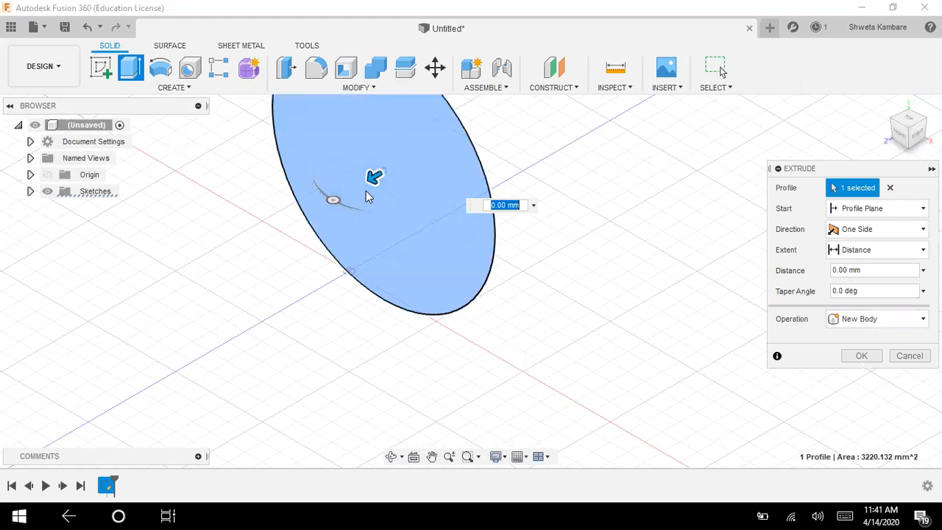
drag(374, 176, 332, 189)
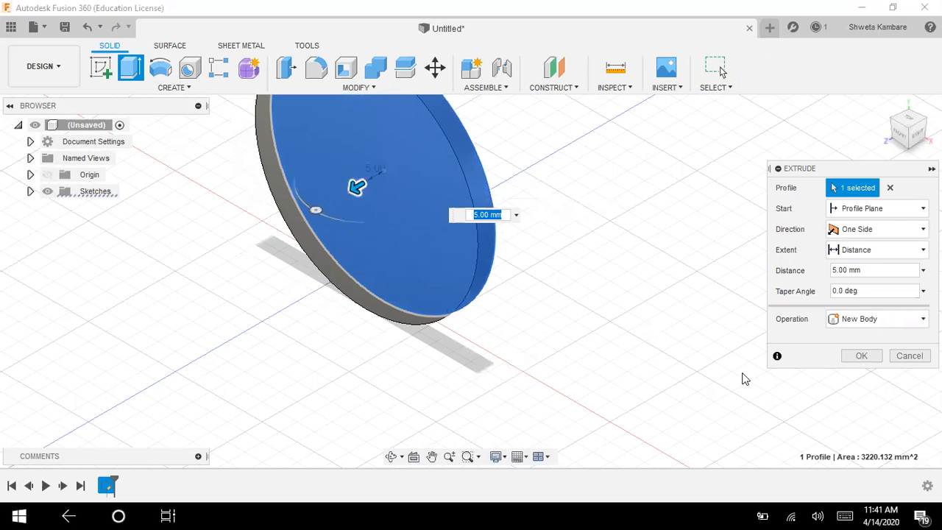
click(862, 356)
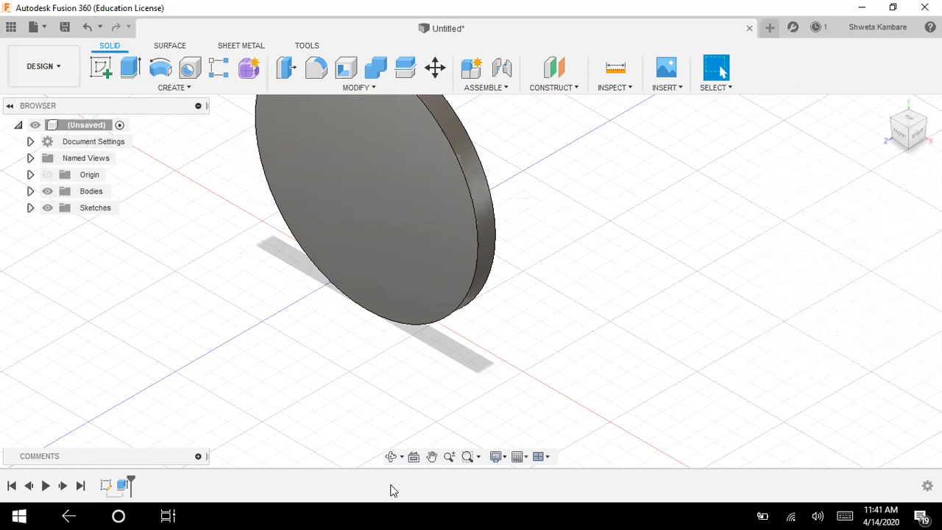
click(434, 457)
drag(381, 247, 420, 322)
key(Escape)
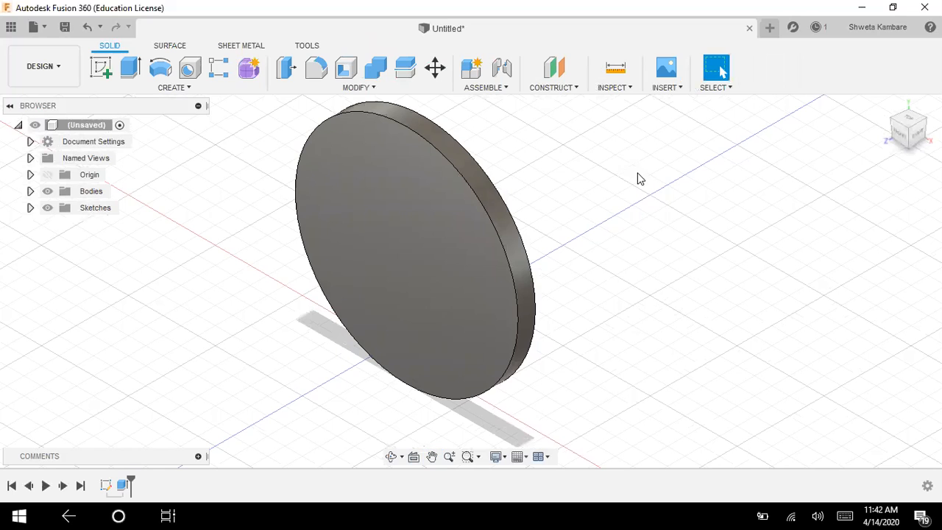
Place a single simple hole with a depth of 15 mm near the upper edge of the disc's front face
click(196, 67)
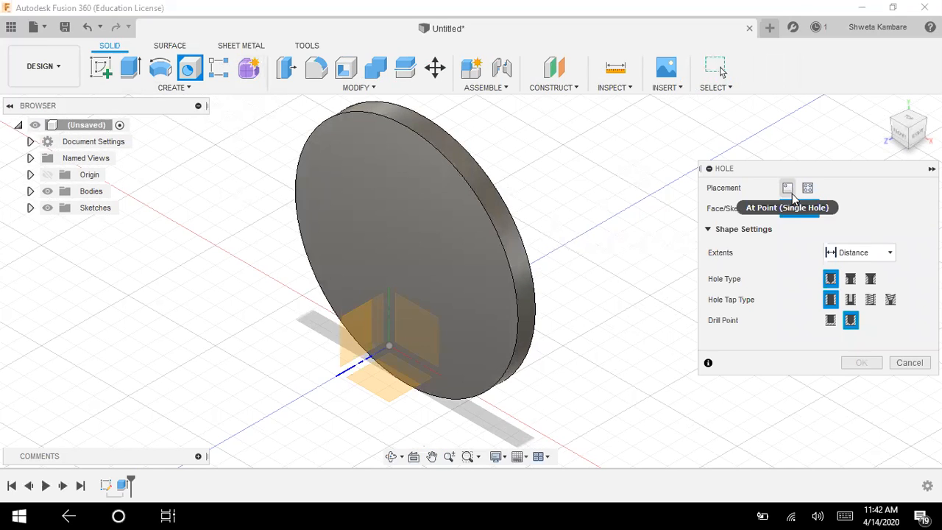
click(365, 225)
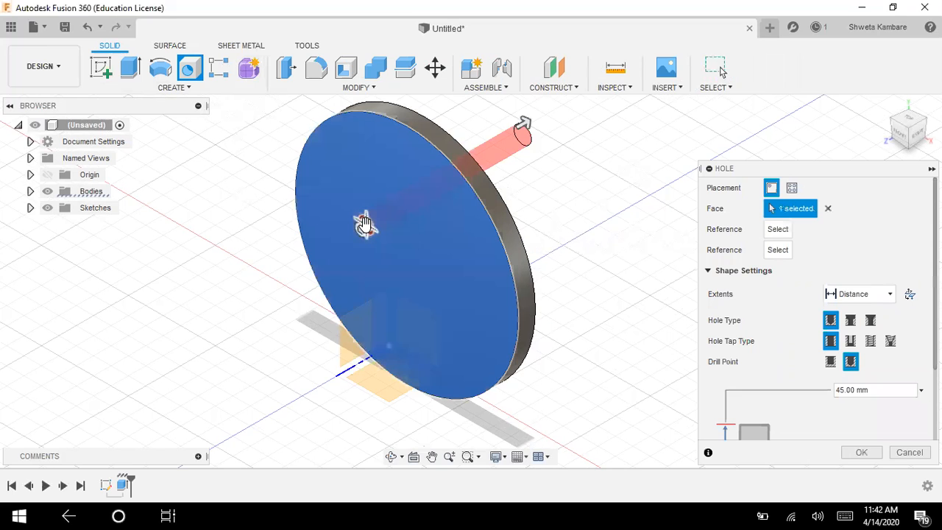
mouse_move(362, 222)
mouse_down()
mouse_move(389, 137)
mouse_move(388, 151)
mouse_up()
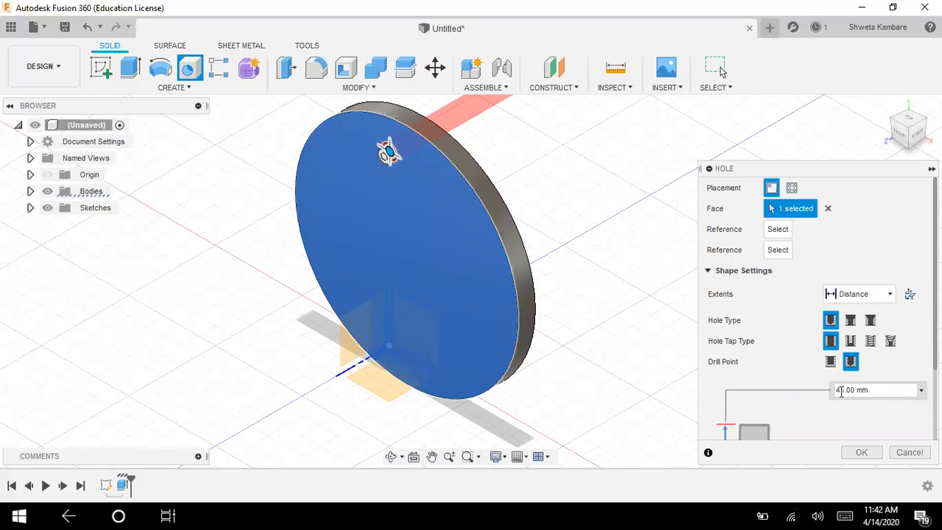
key(BackSpace)
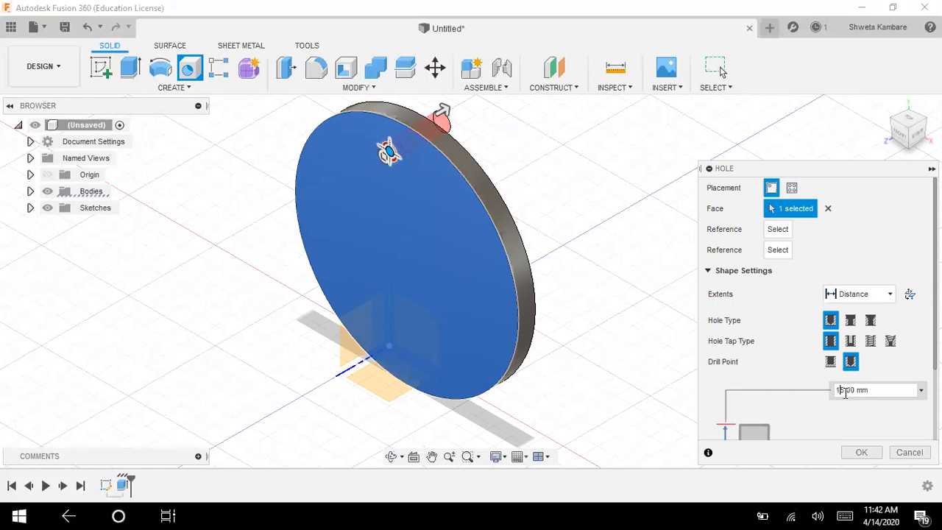
click(861, 452)
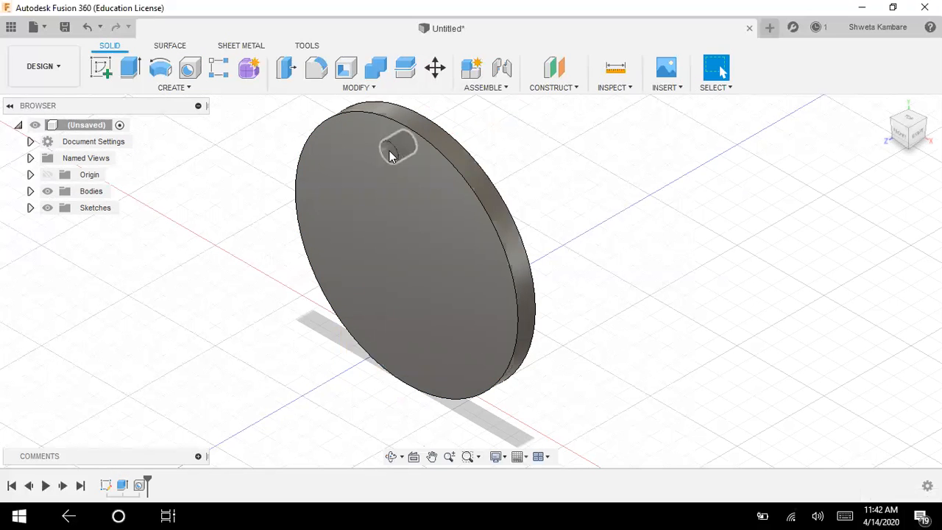
click(390, 153)
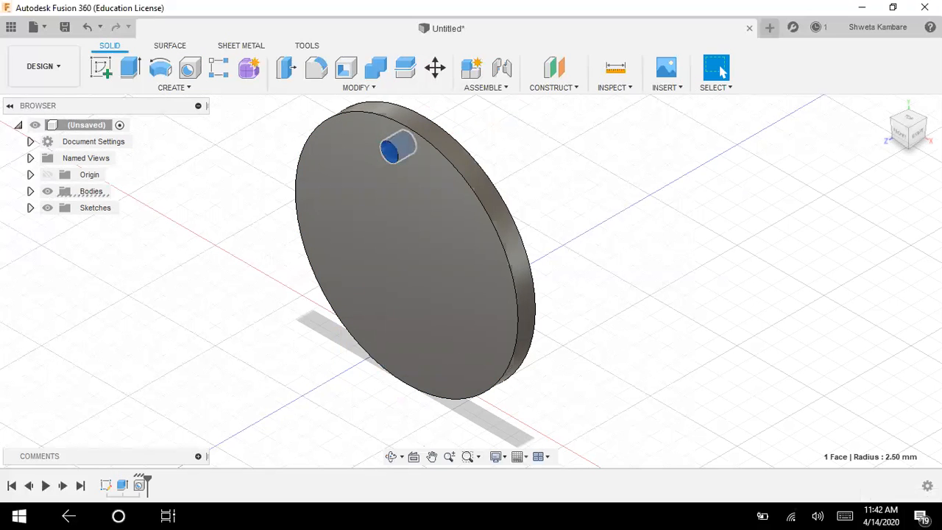
click(903, 137)
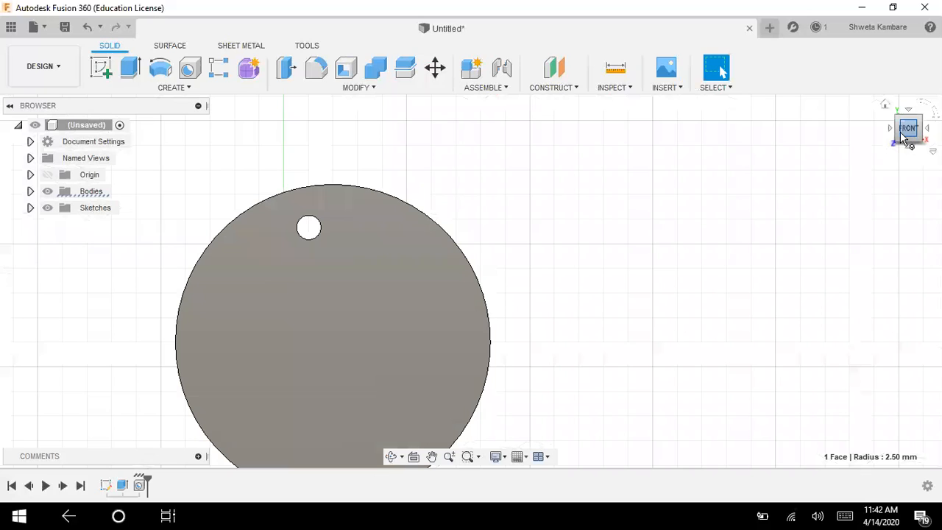
click(886, 105)
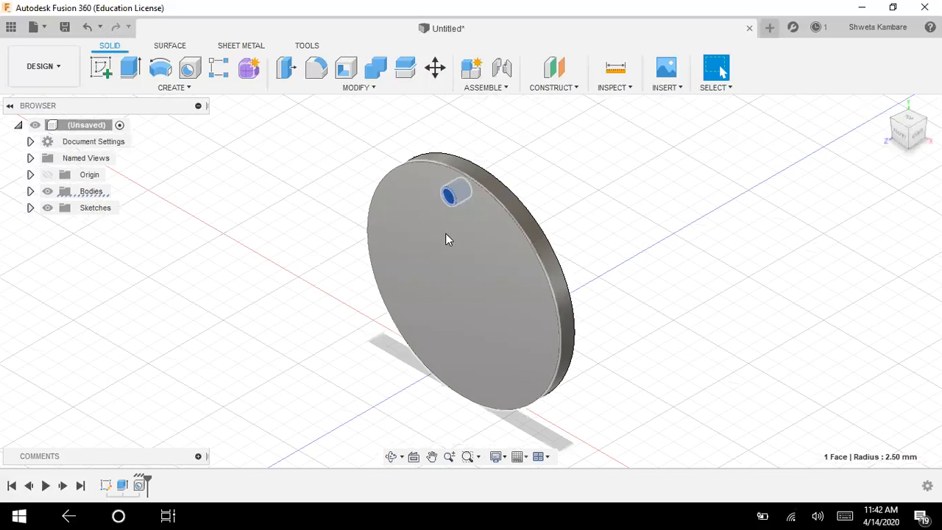
click(900, 138)
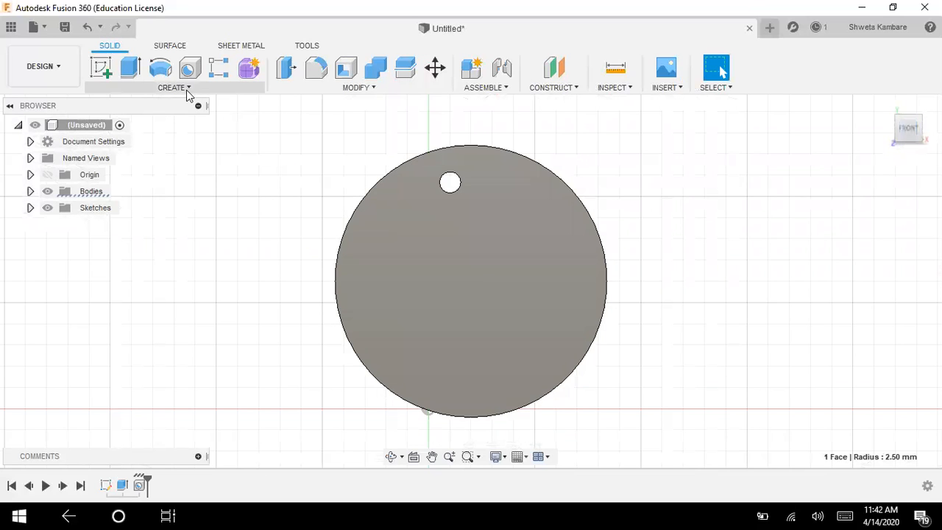
click(187, 90)
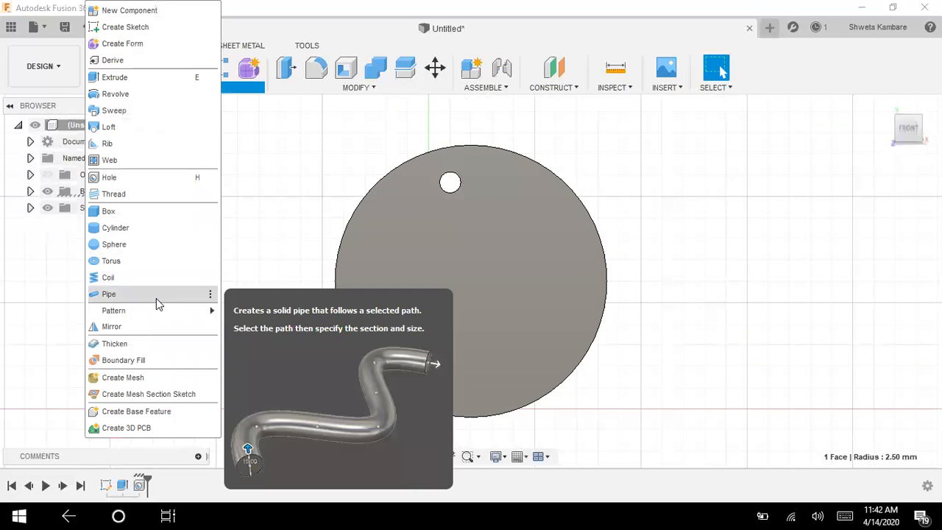
mouse_move(190, 316)
click(258, 330)
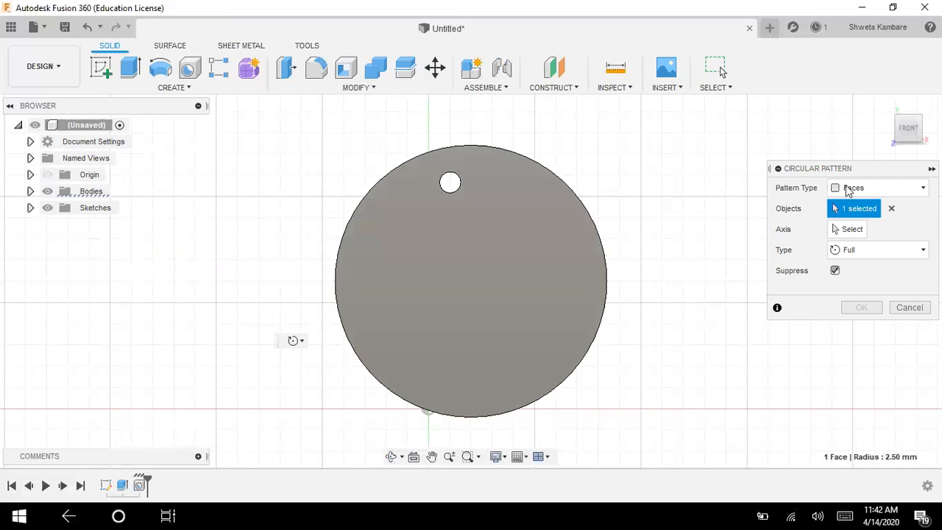
click(858, 187)
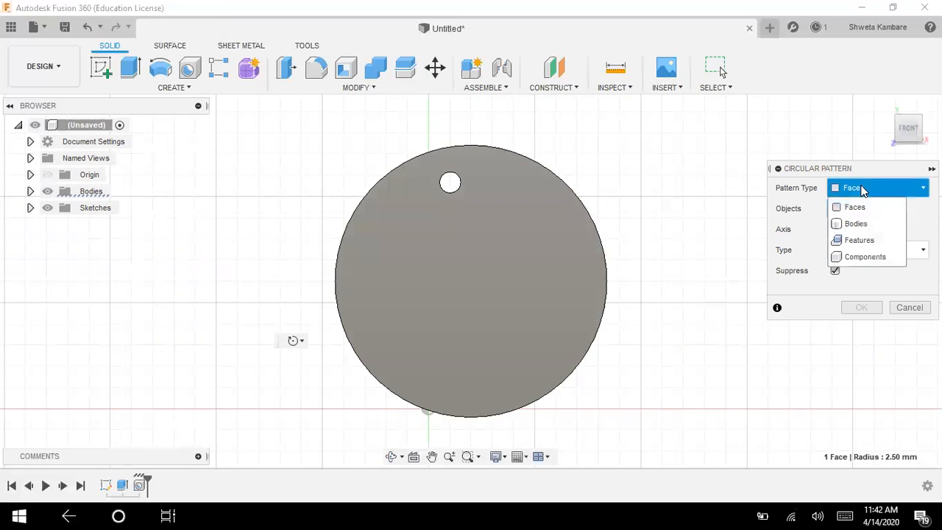
click(857, 240)
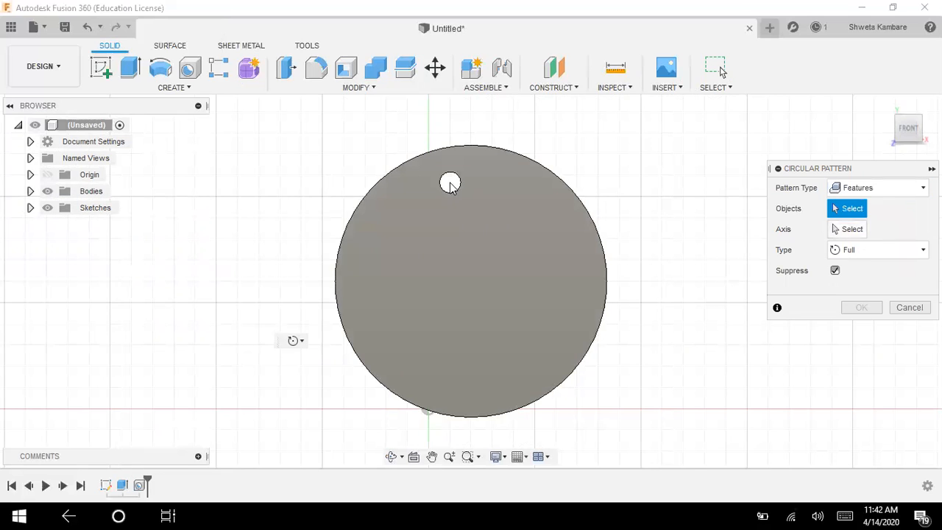
click(895, 308)
click(887, 105)
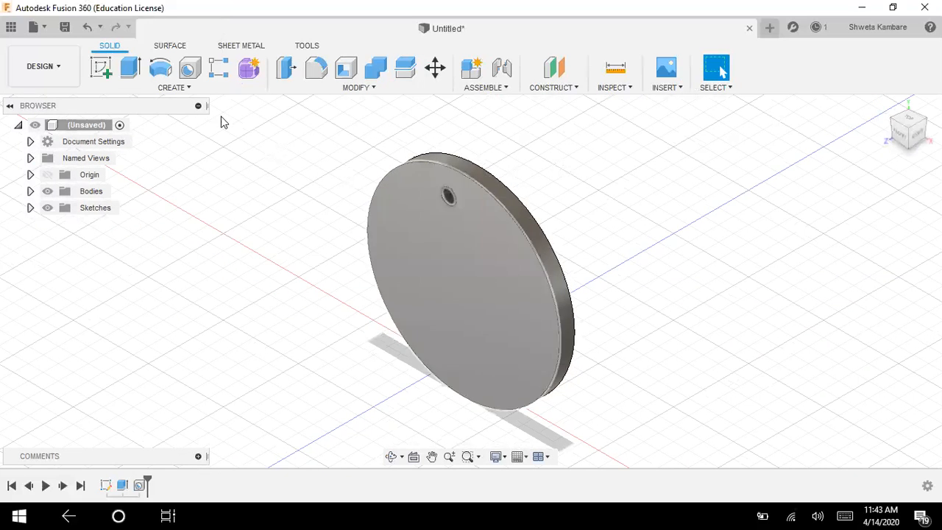
Try a full circular pattern of the hole's face around the Z axis with a quantity of 3
click(186, 89)
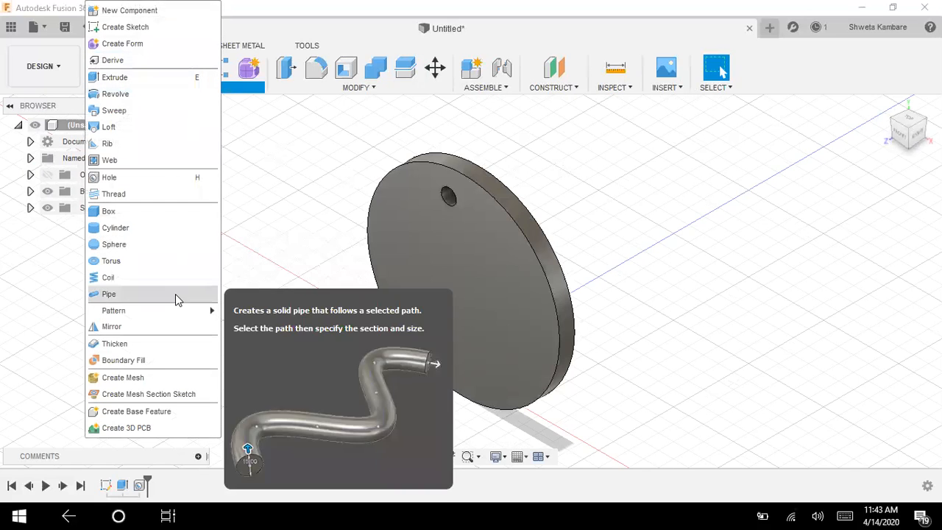
mouse_move(183, 312)
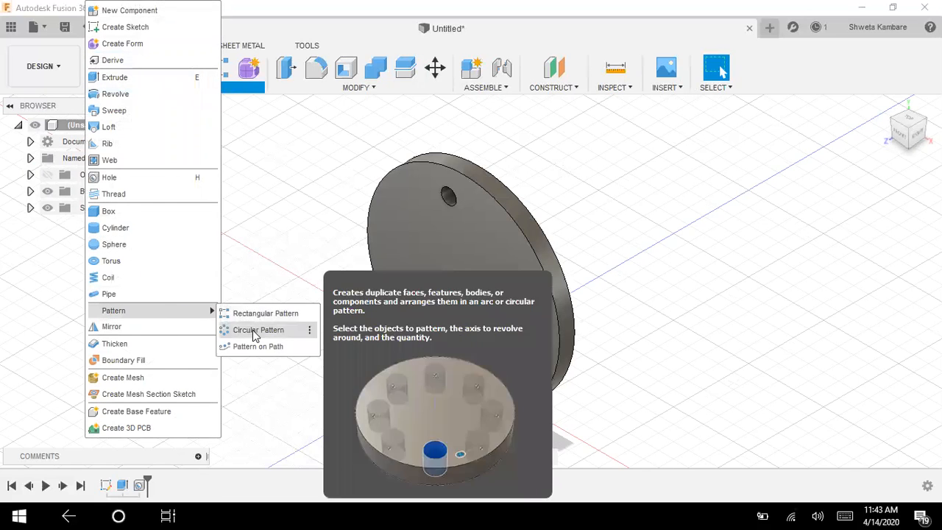
click(230, 330)
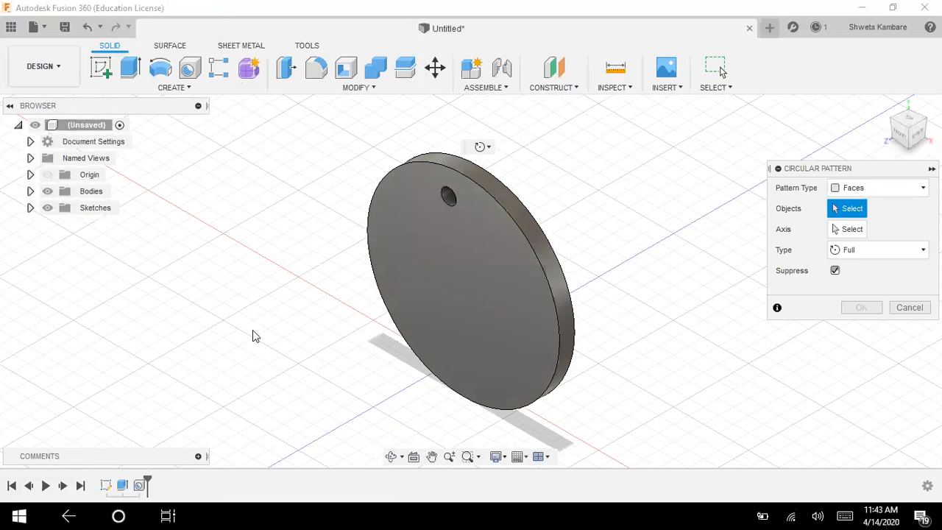
click(450, 197)
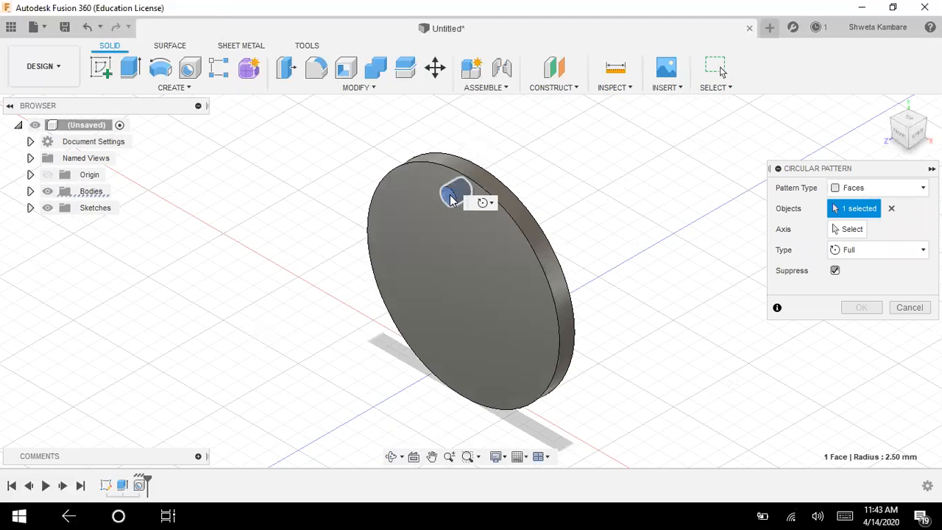
click(849, 229)
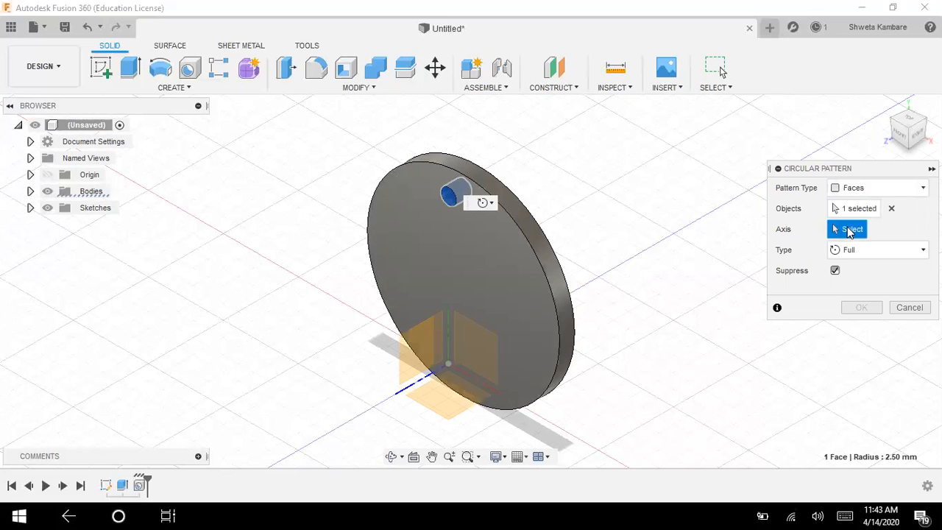
click(412, 388)
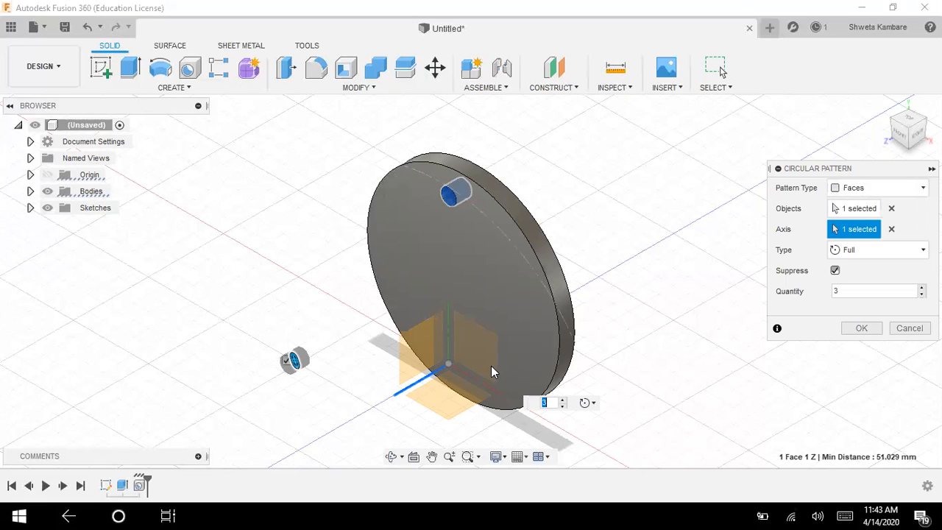
click(855, 251)
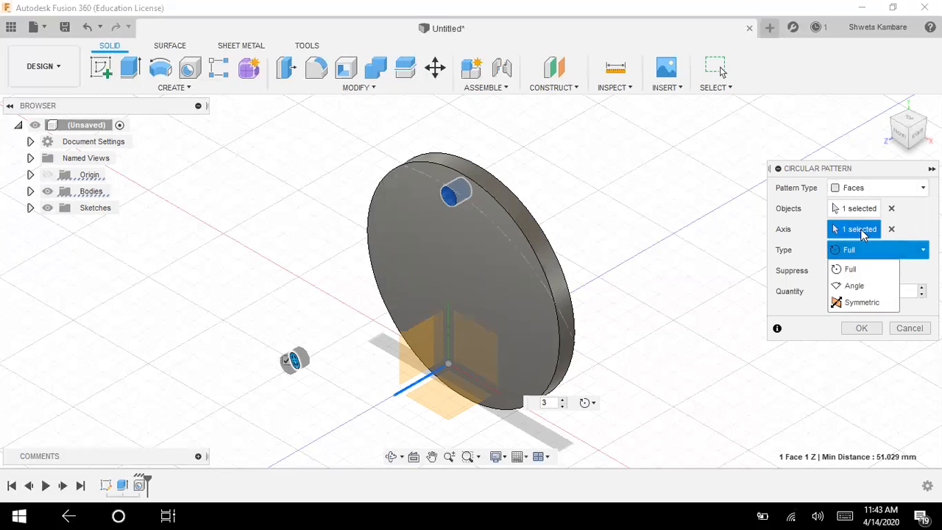
click(862, 232)
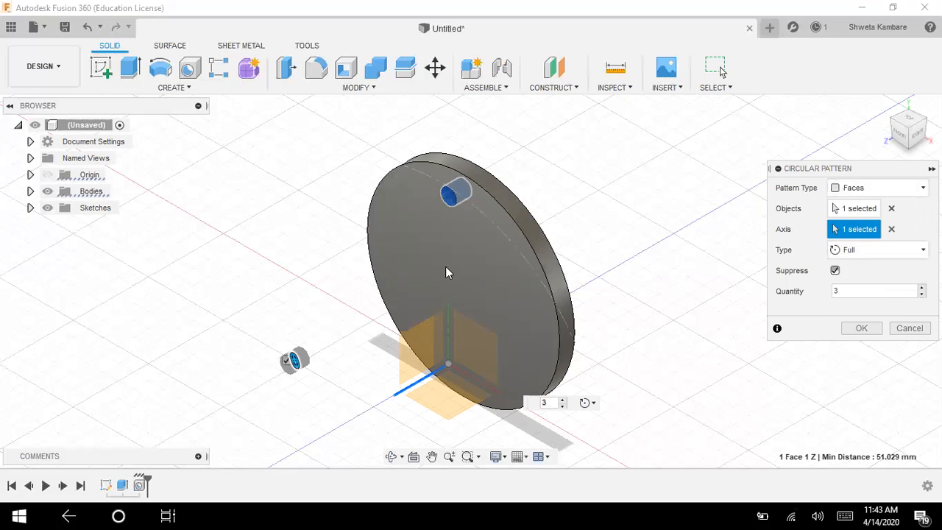
click(908, 329)
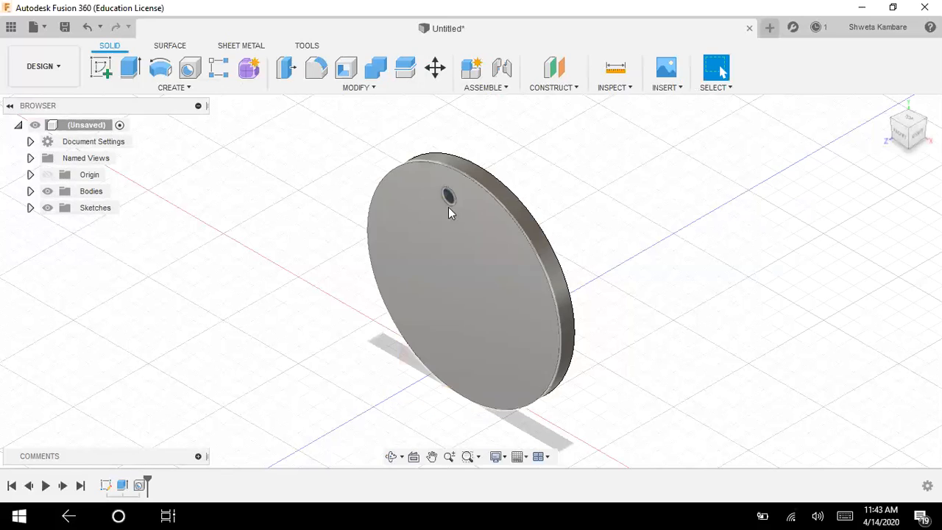
Undo the hole, the disc's extrusion and its circle until only the empty front-plane sketch is left
click(456, 274)
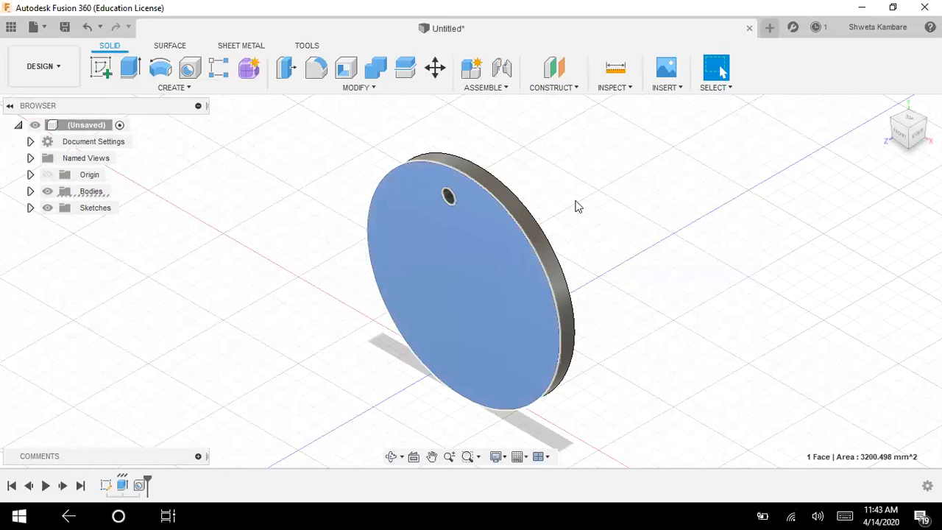
key(ctrl+z)
key(ctrl+z)
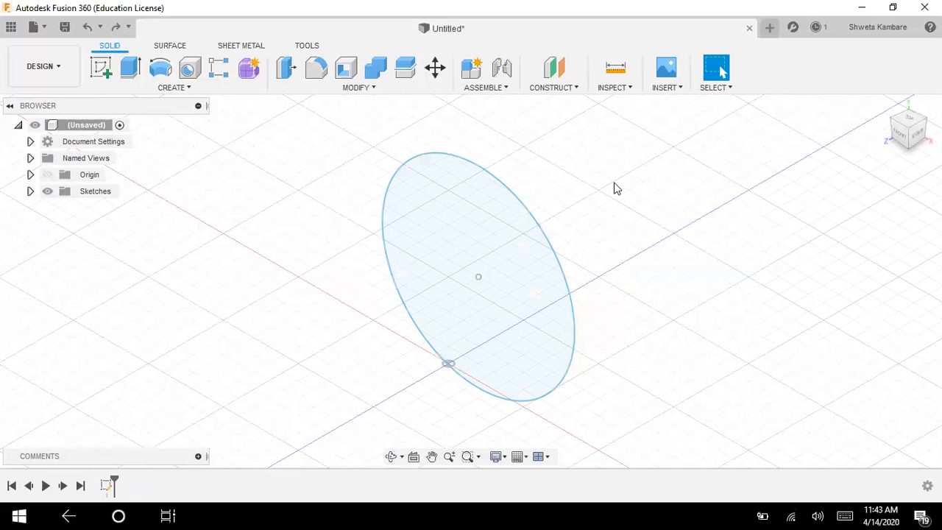
key(ctrl+z)
key(ctrl+z)
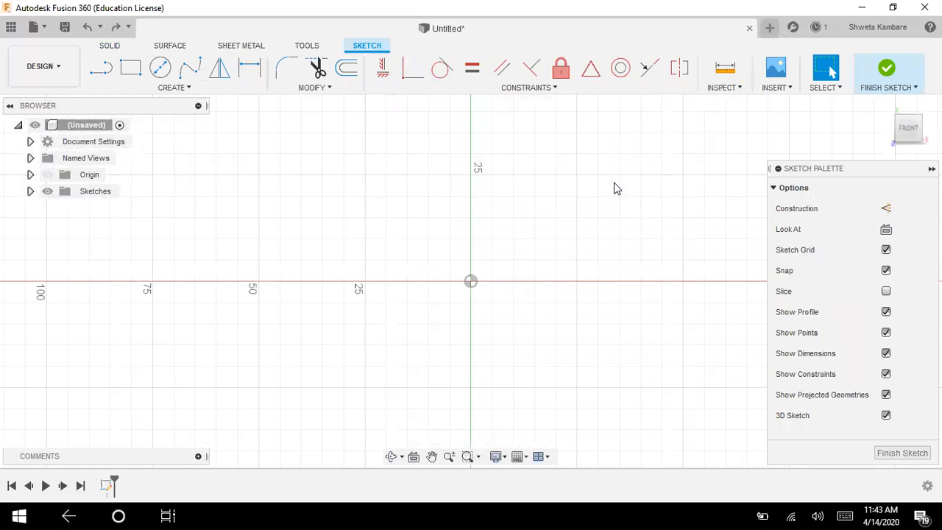
Sketch a circle about 58 mm in diameter centred on the origin and finish the sketch
click(160, 67)
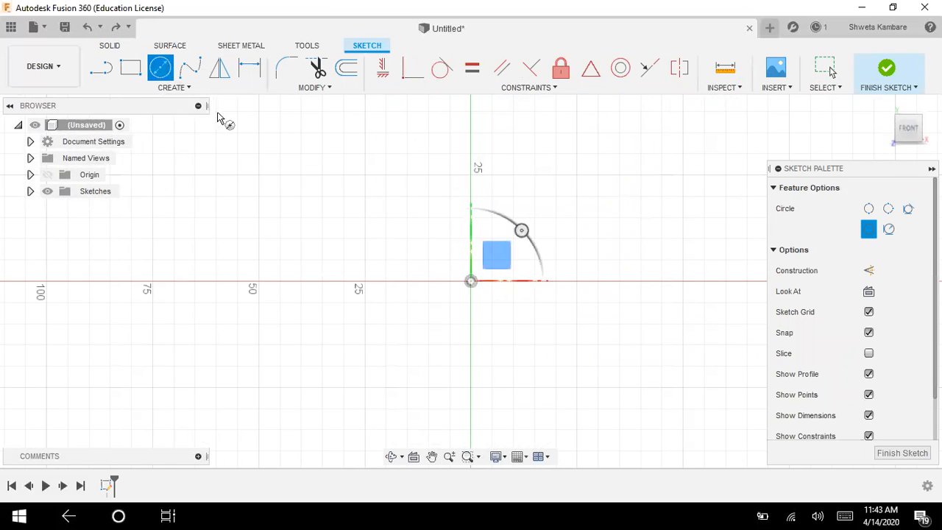
click(471, 283)
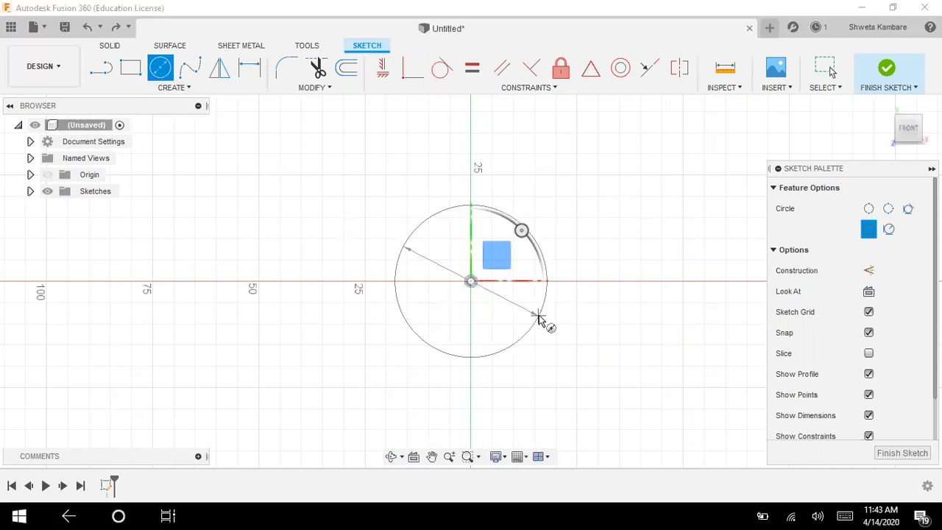
click(581, 337)
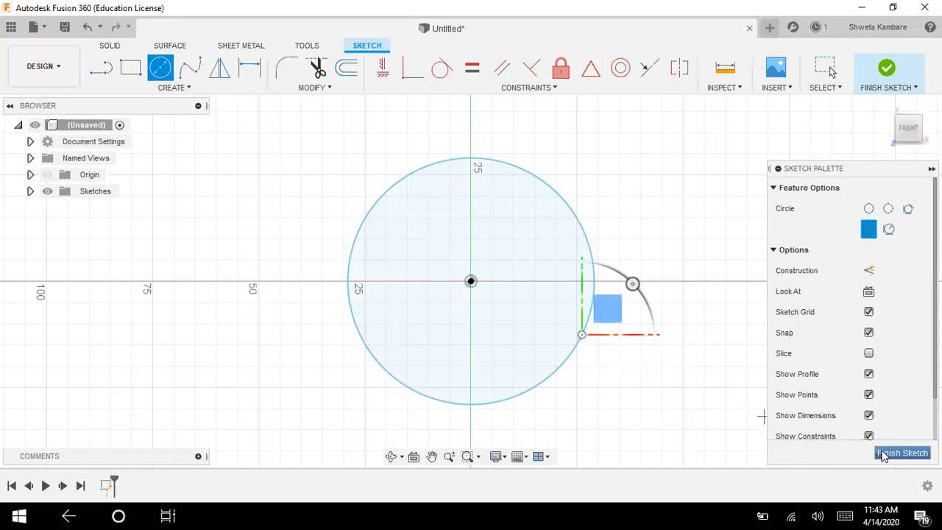
click(901, 453)
Extrude the circular profile 5 mm to one side as a new body
click(461, 296)
click(131, 68)
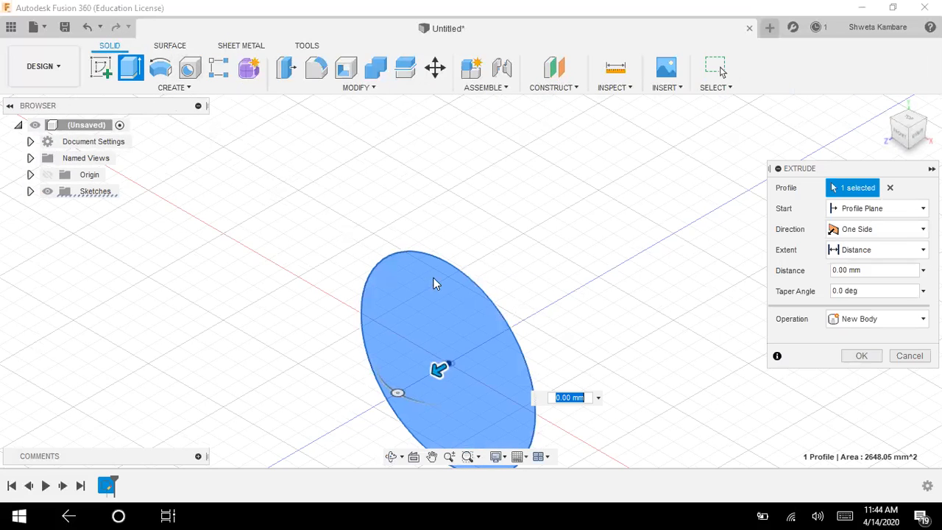
drag(435, 368, 422, 380)
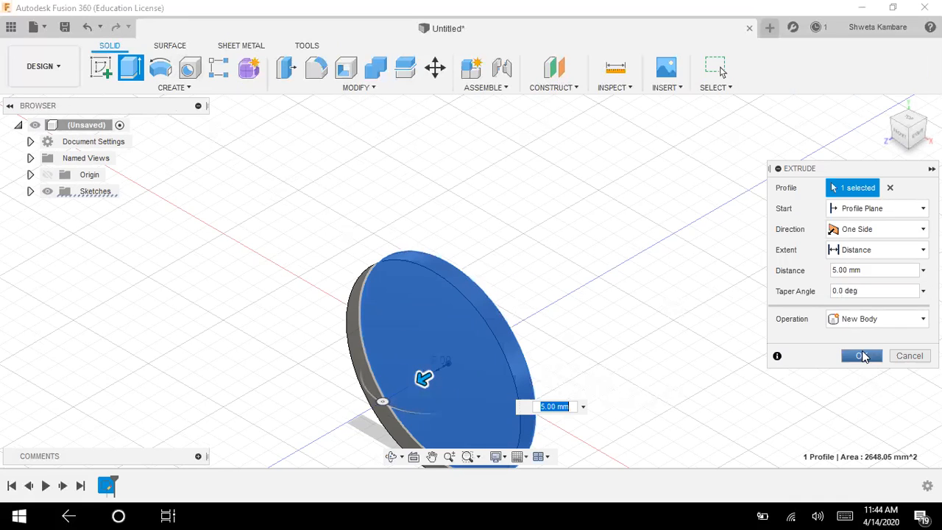
click(862, 357)
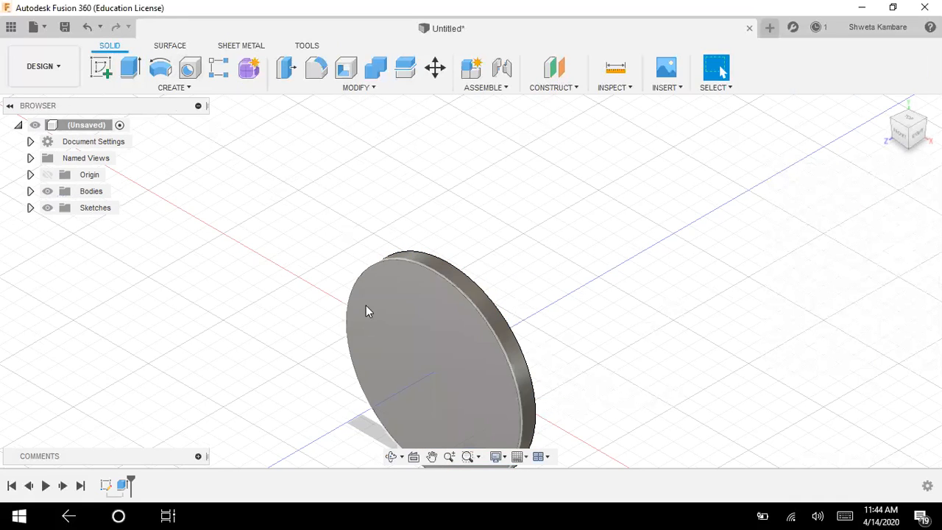
Place a simple hole with a depth of 15 mm near the upper edge of the disc's front face
click(189, 67)
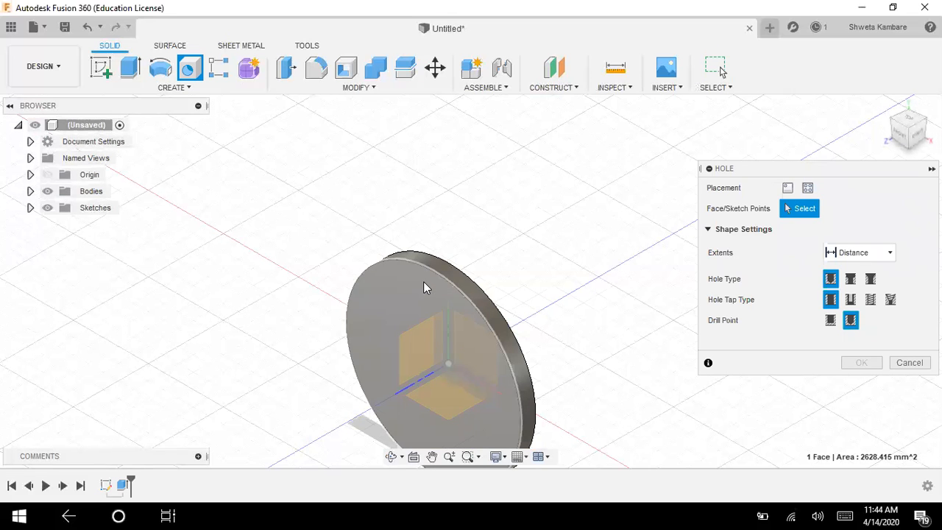
click(423, 283)
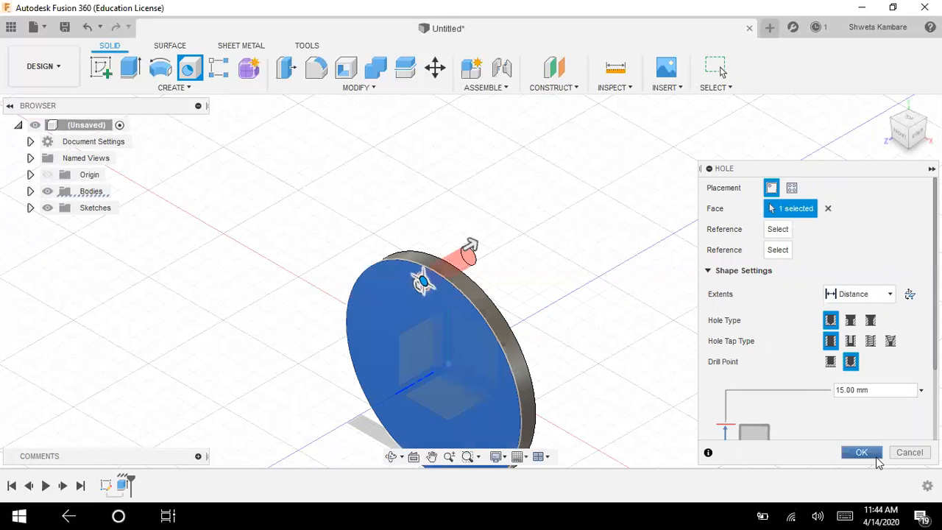
click(861, 452)
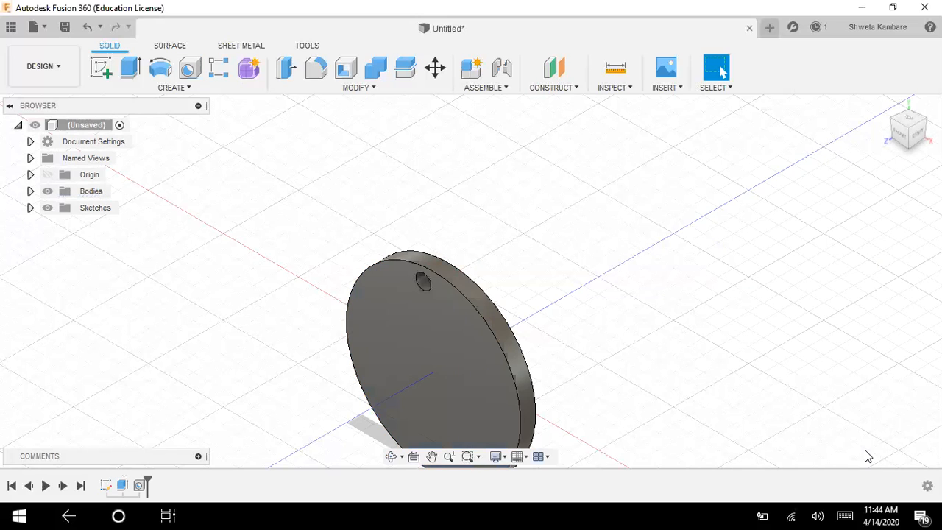
Create a full circular pattern of the hole's face around the Z axis with a quantity of 6
click(184, 88)
mouse_move(185, 313)
click(249, 330)
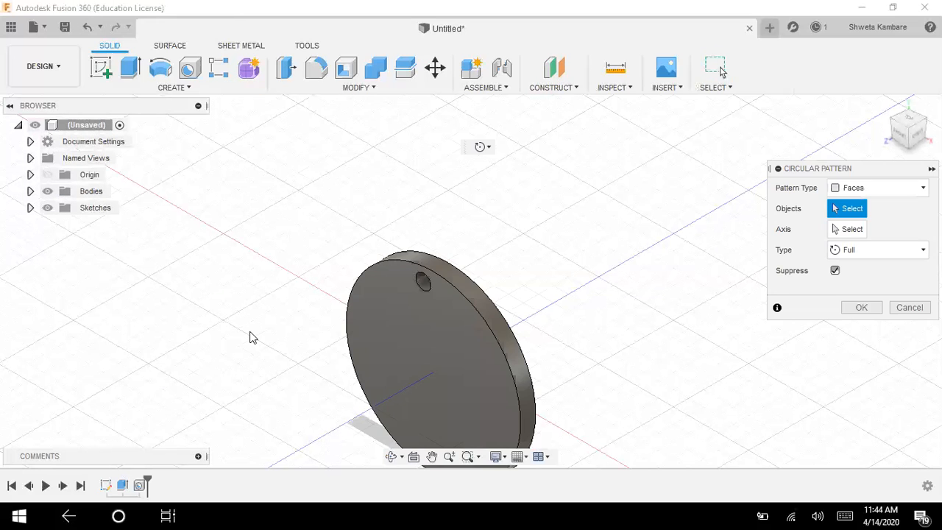
click(427, 281)
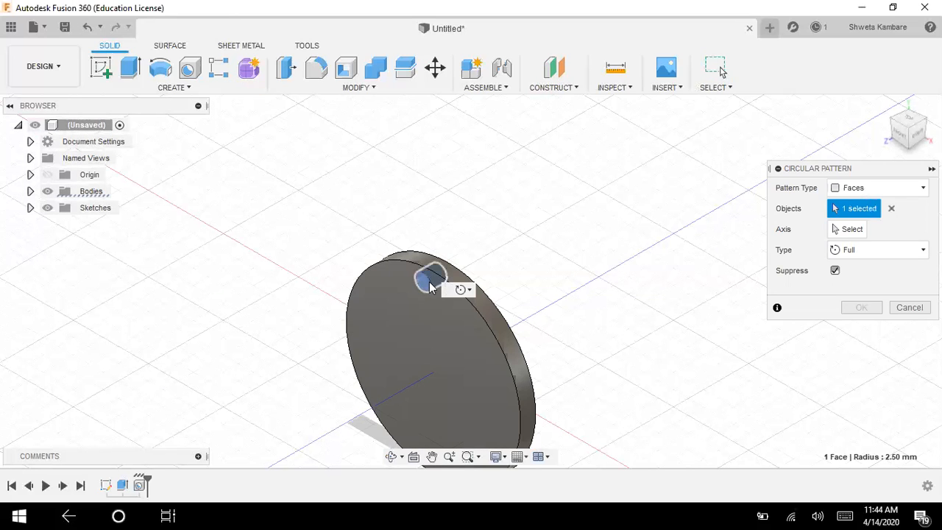
click(849, 232)
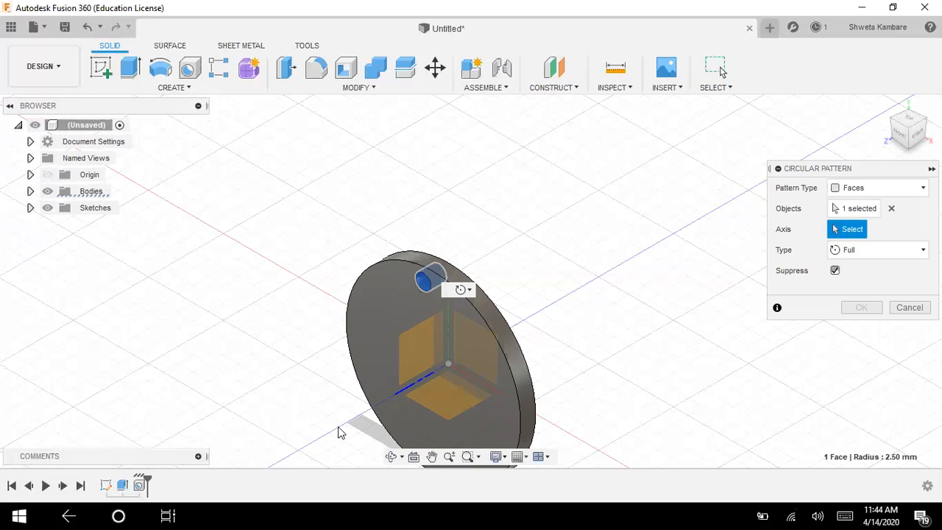
click(411, 388)
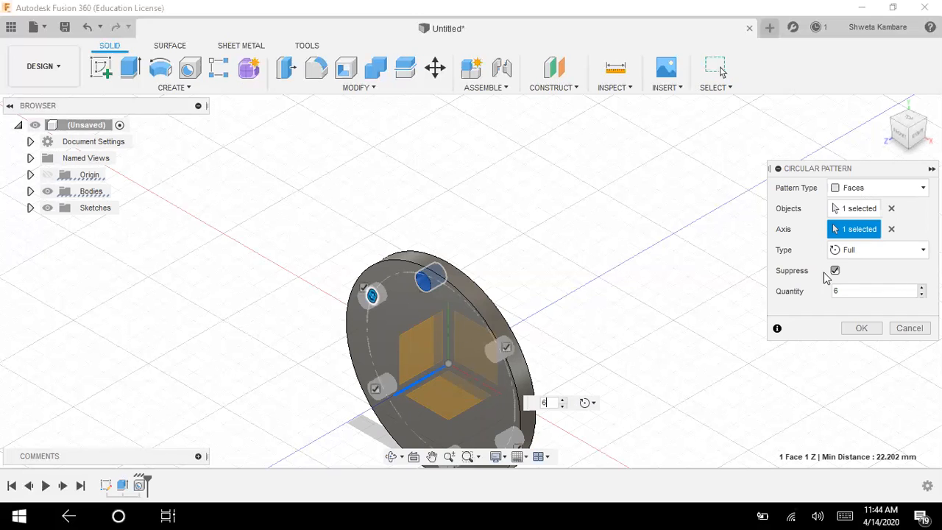
click(860, 329)
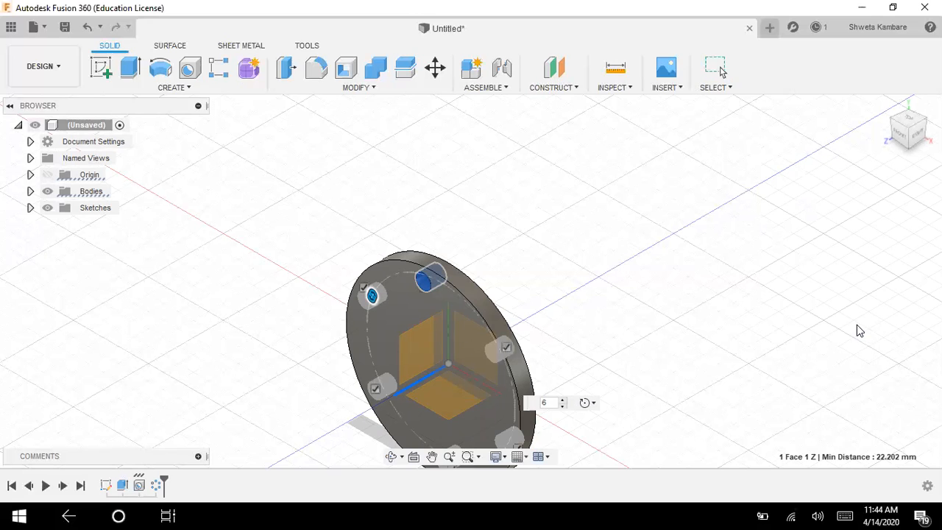
Examine the patterned holes on the whole disc from the front, and return to the home view
click(900, 132)
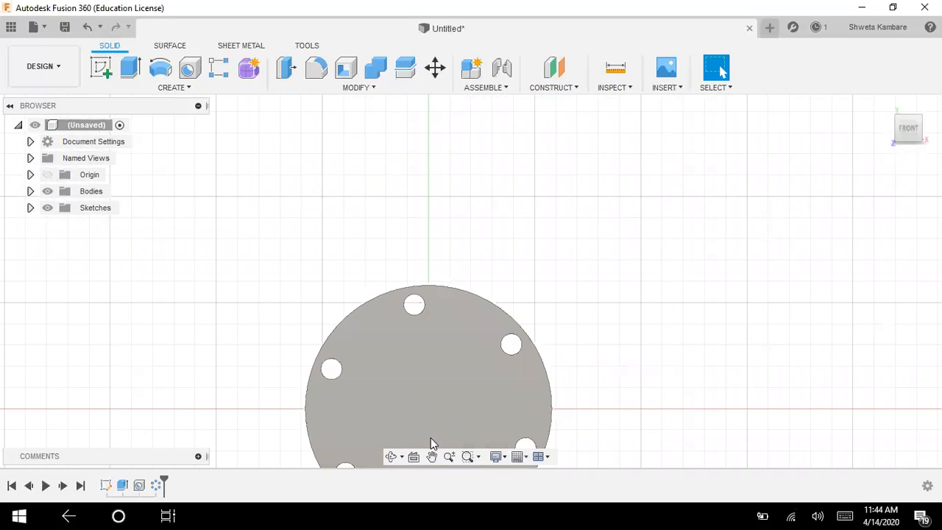
click(431, 456)
drag(434, 420, 464, 279)
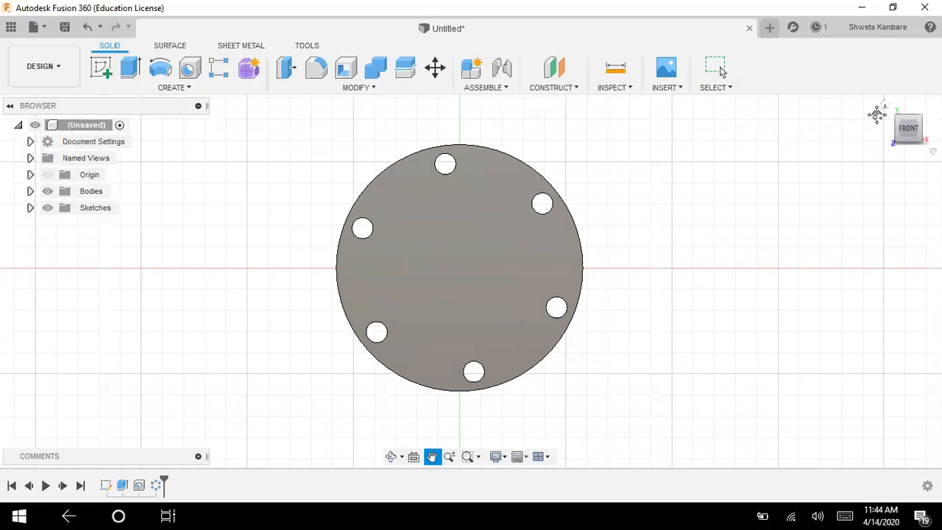
key(Escape)
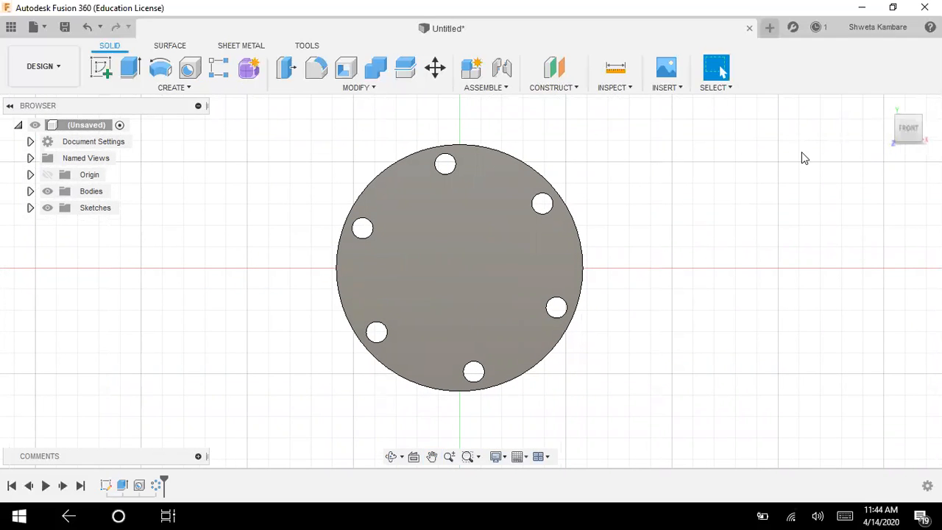
click(887, 105)
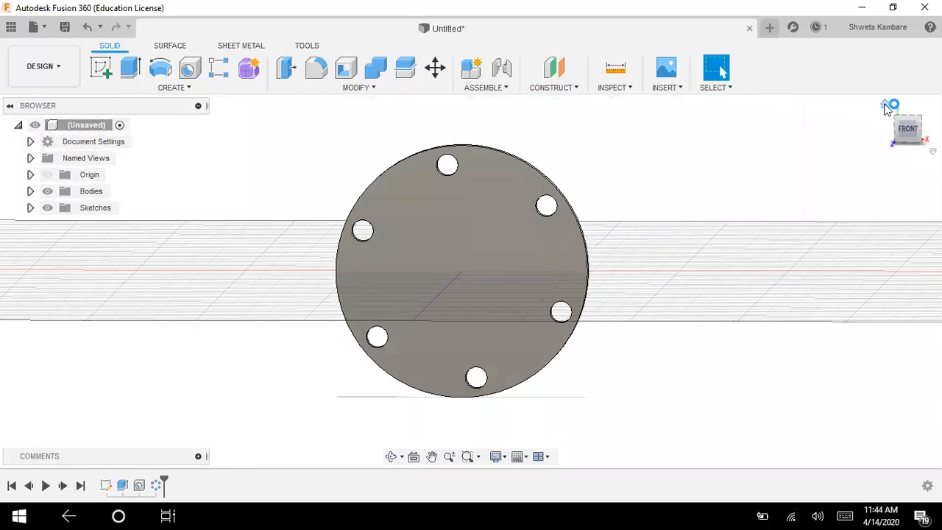